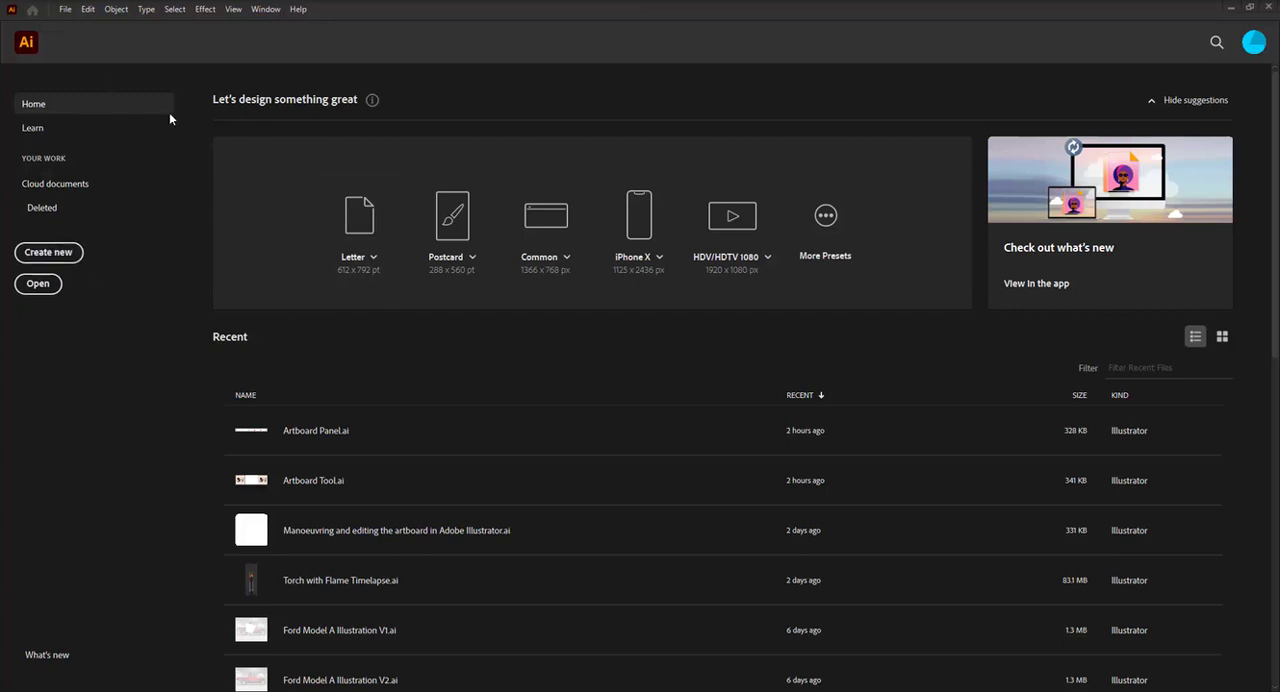
Start a new document based on the A4 print preset
{"action": "left_click", "coordinate": [64, 10]}
{"action": "left_click", "coordinate": [88, 24]}
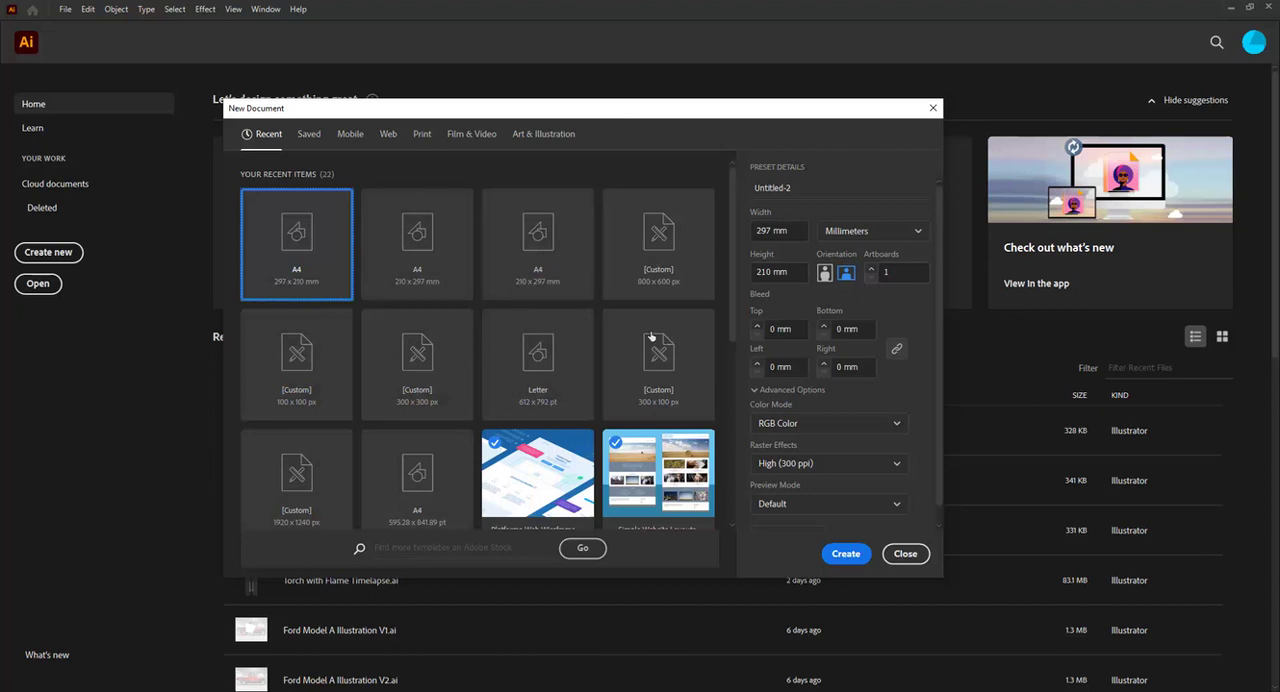
{"action": "left_click", "coordinate": [351, 137]}
{"action": "left_click", "coordinate": [395, 137]}
{"action": "left_click", "coordinate": [424, 137]}
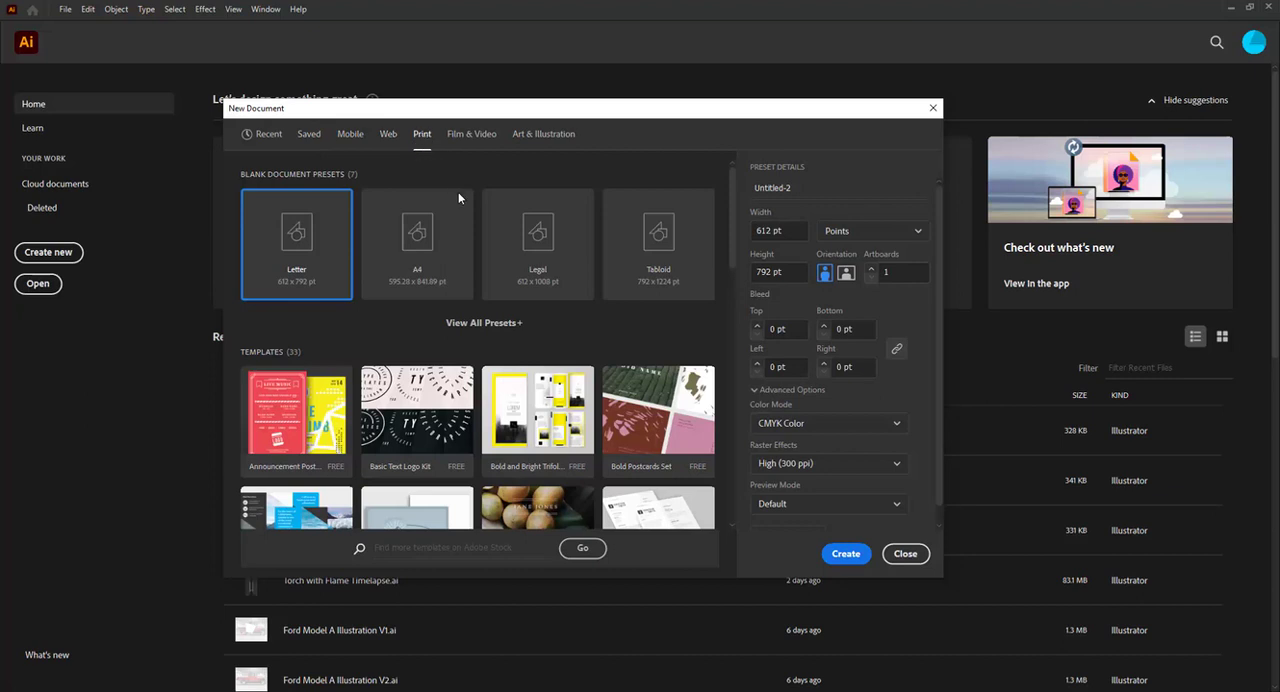
{"action": "left_click", "coordinate": [424, 262]}
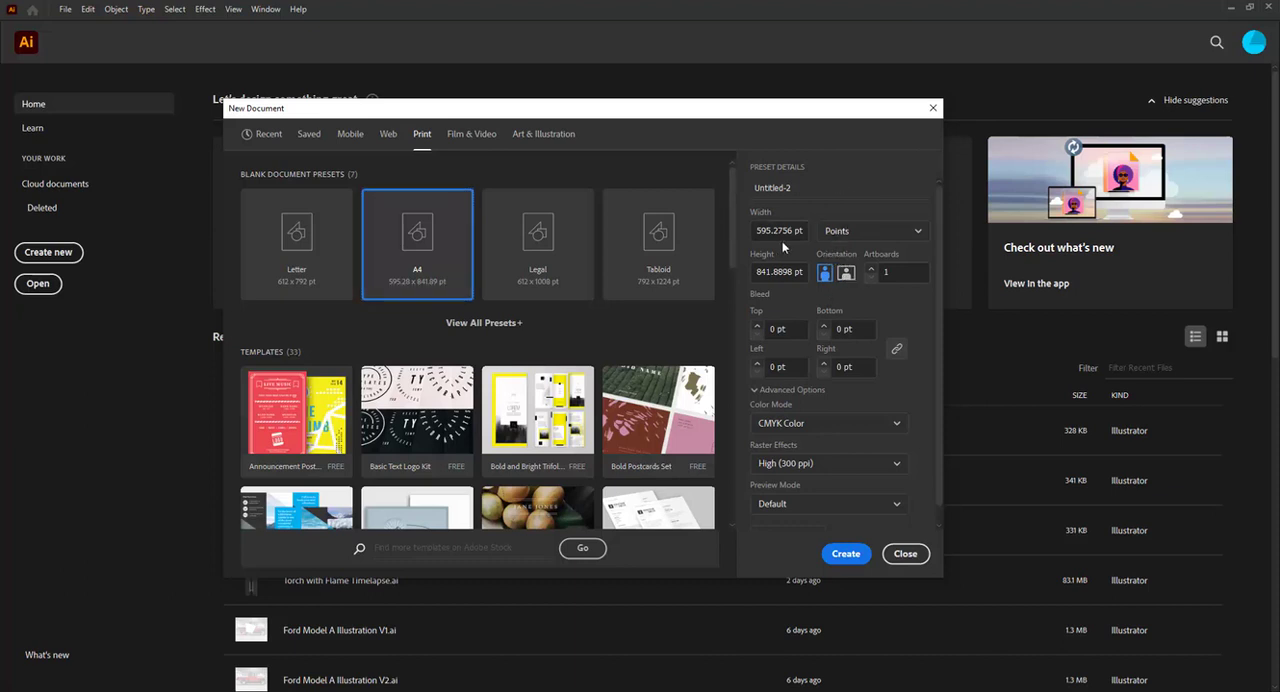
Name the new document Illustration and set its color mode to RGB Color
{"action": "left_click", "coordinate": [809, 193]}
{"action": "type", "text": "Illustration"}
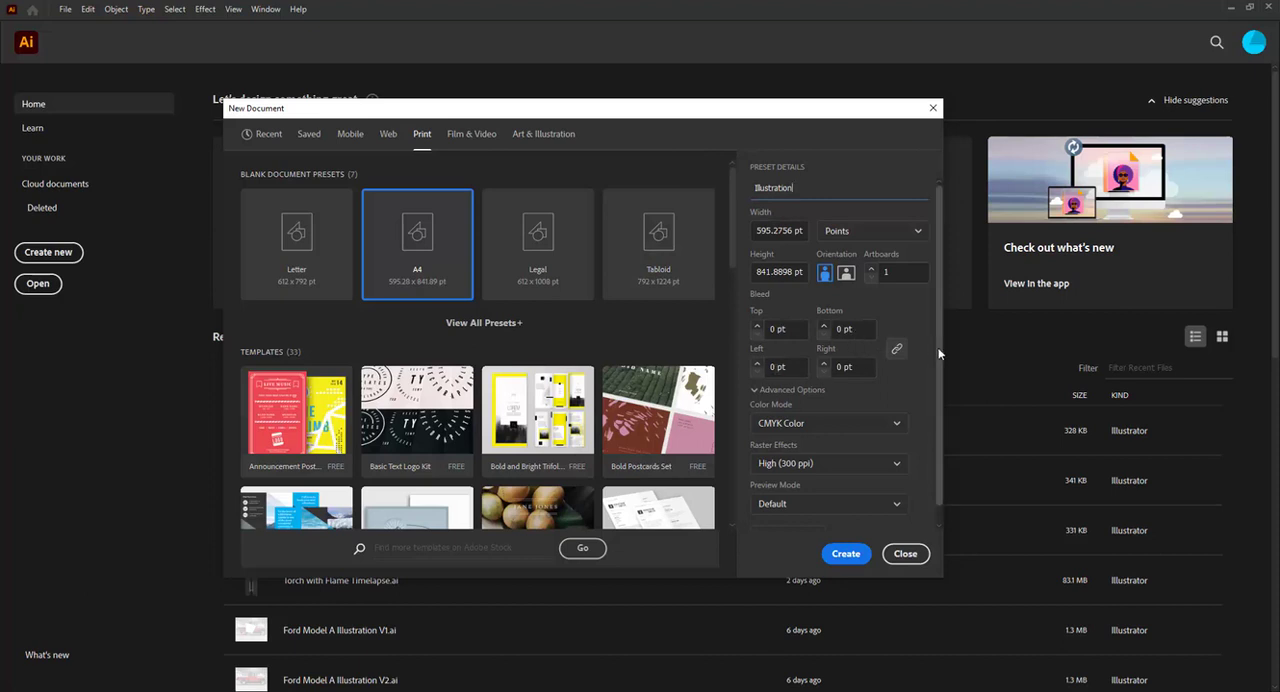
{"action": "scroll", "coordinate": [935, 380], "scroll_direction": "down", "scroll_amount": 1}
{"action": "left_click", "coordinate": [823, 409]}
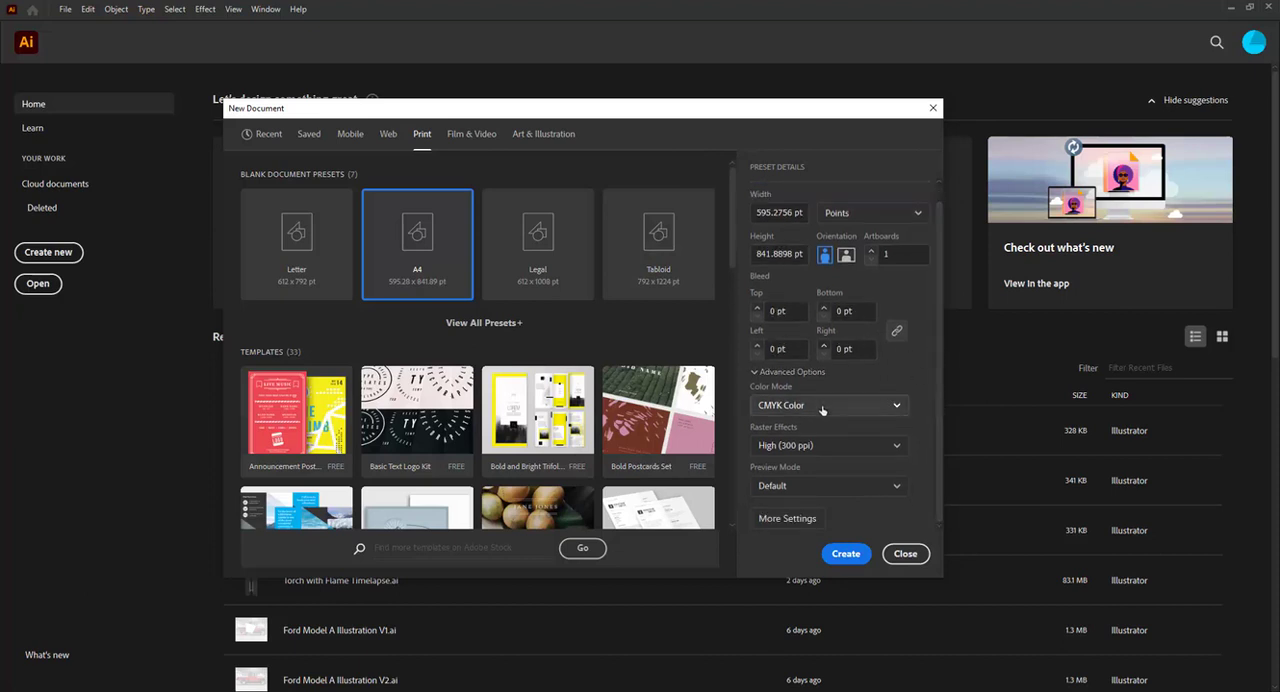
{"action": "left_click", "coordinate": [805, 431]}
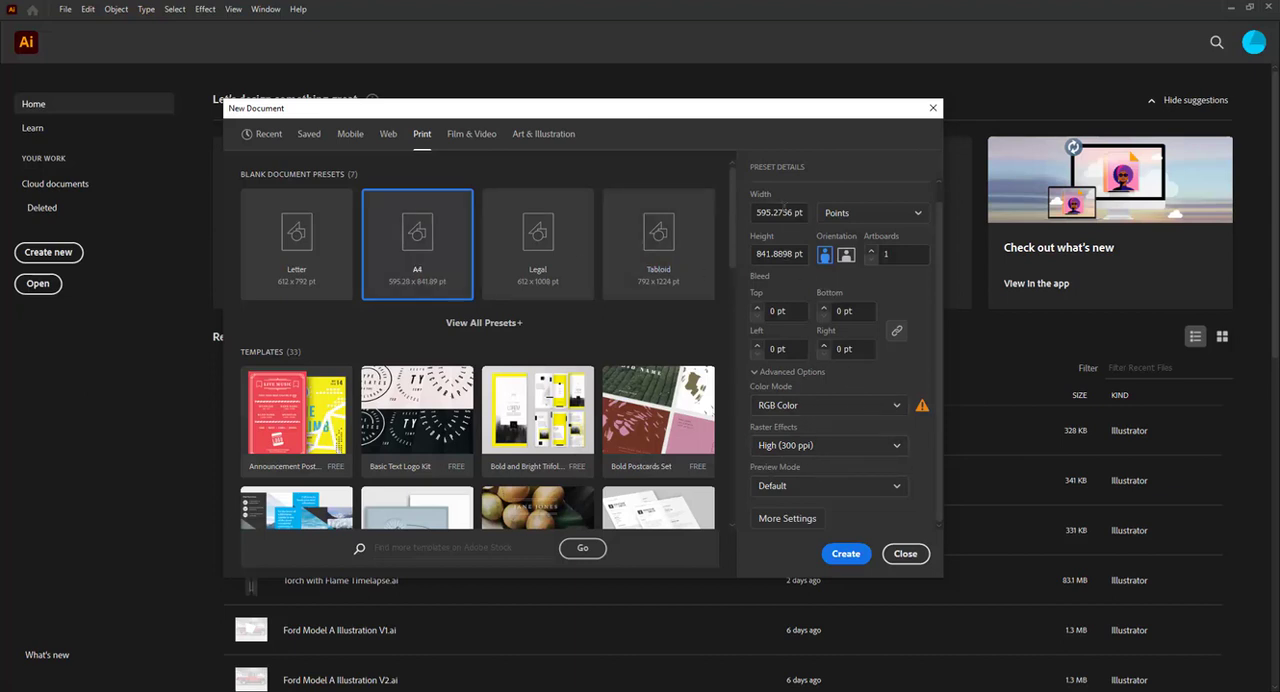
Set the document units to Millimeters and create the document
{"action": "left_click", "coordinate": [853, 214]}
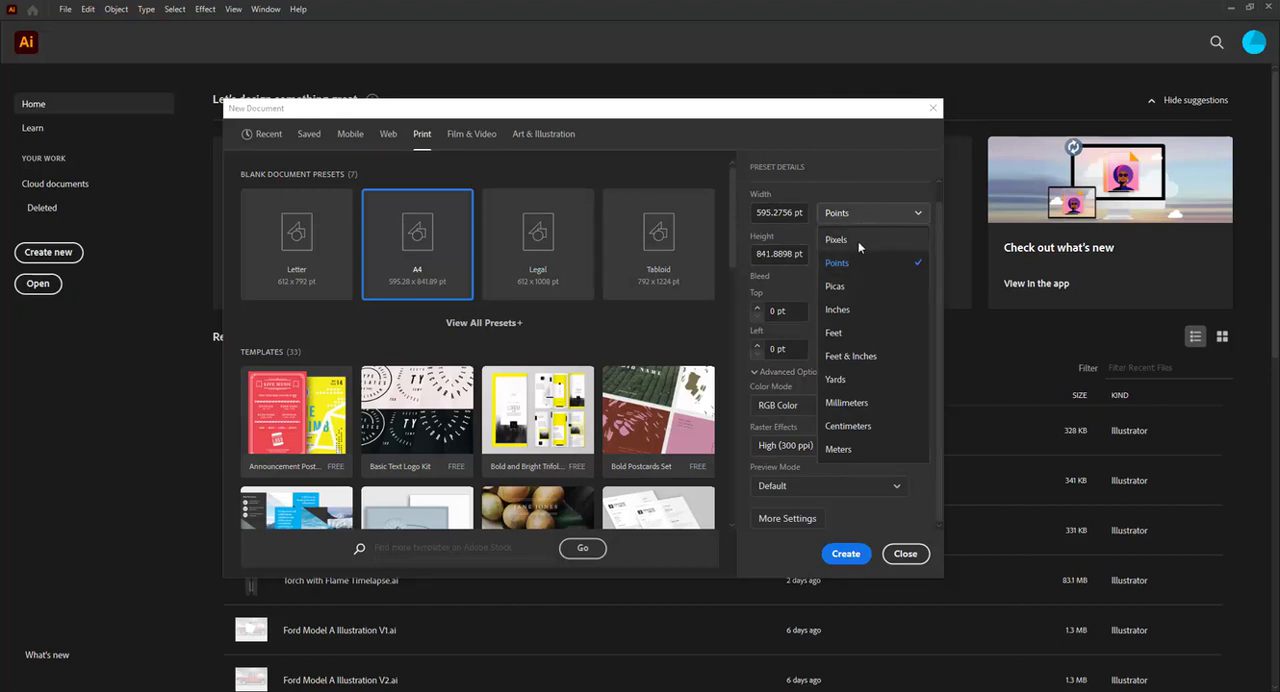
{"action": "left_click", "coordinate": [855, 402]}
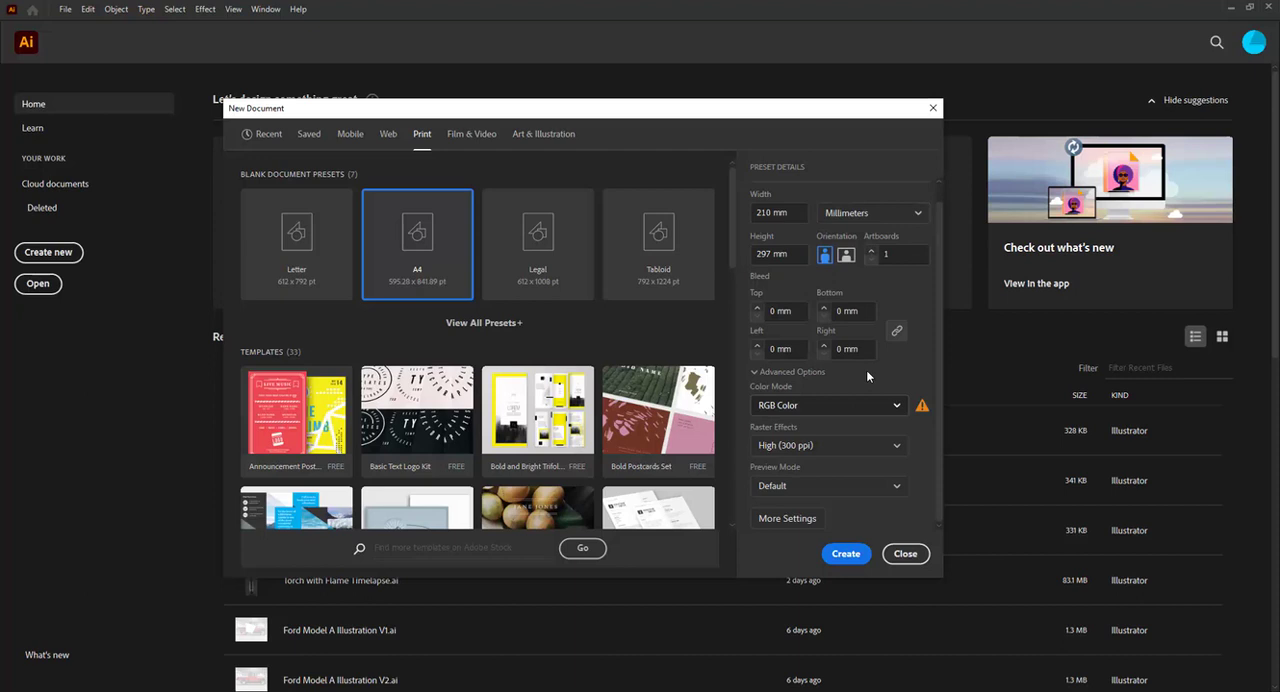
{"action": "left_click", "coordinate": [868, 214]}
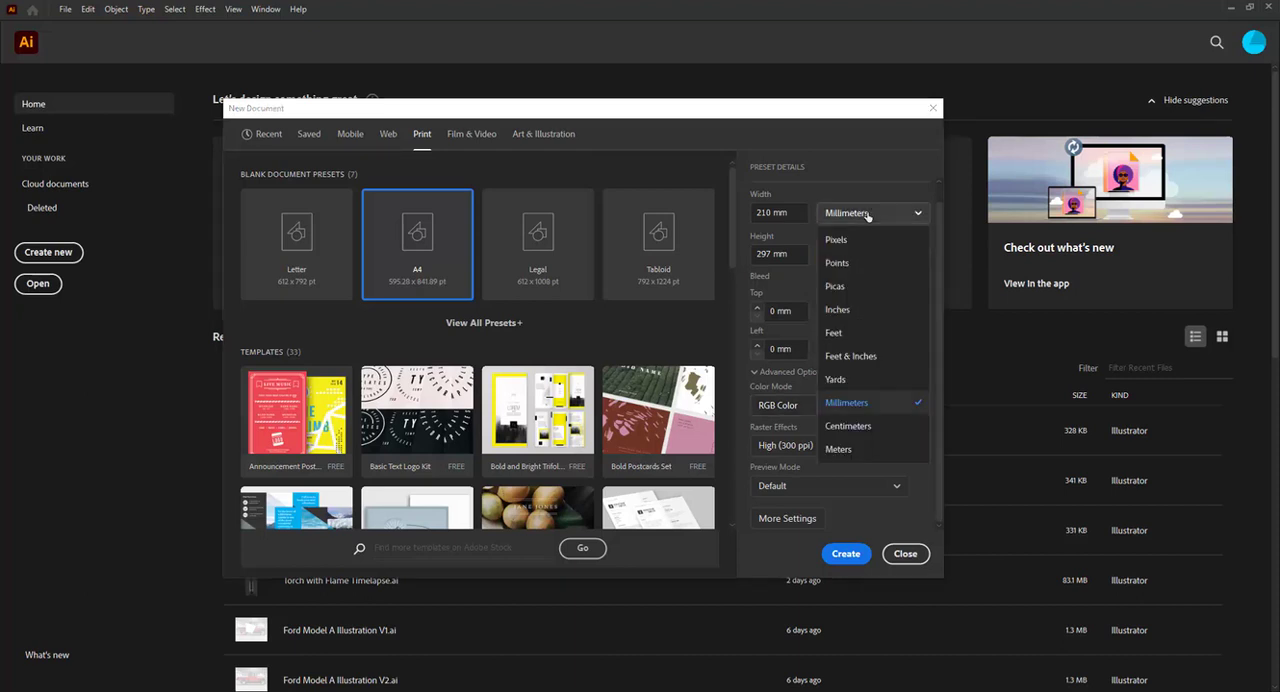
{"action": "left_click", "coordinate": [850, 215]}
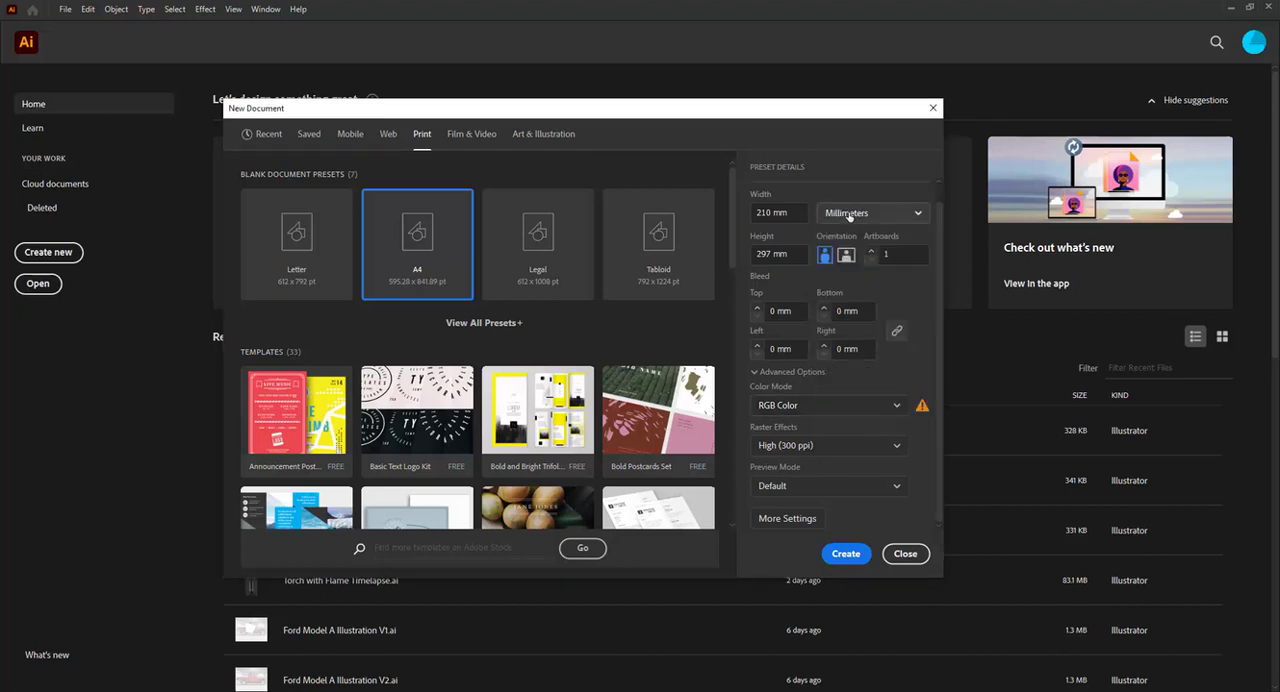
{"action": "left_click", "coordinate": [844, 557]}
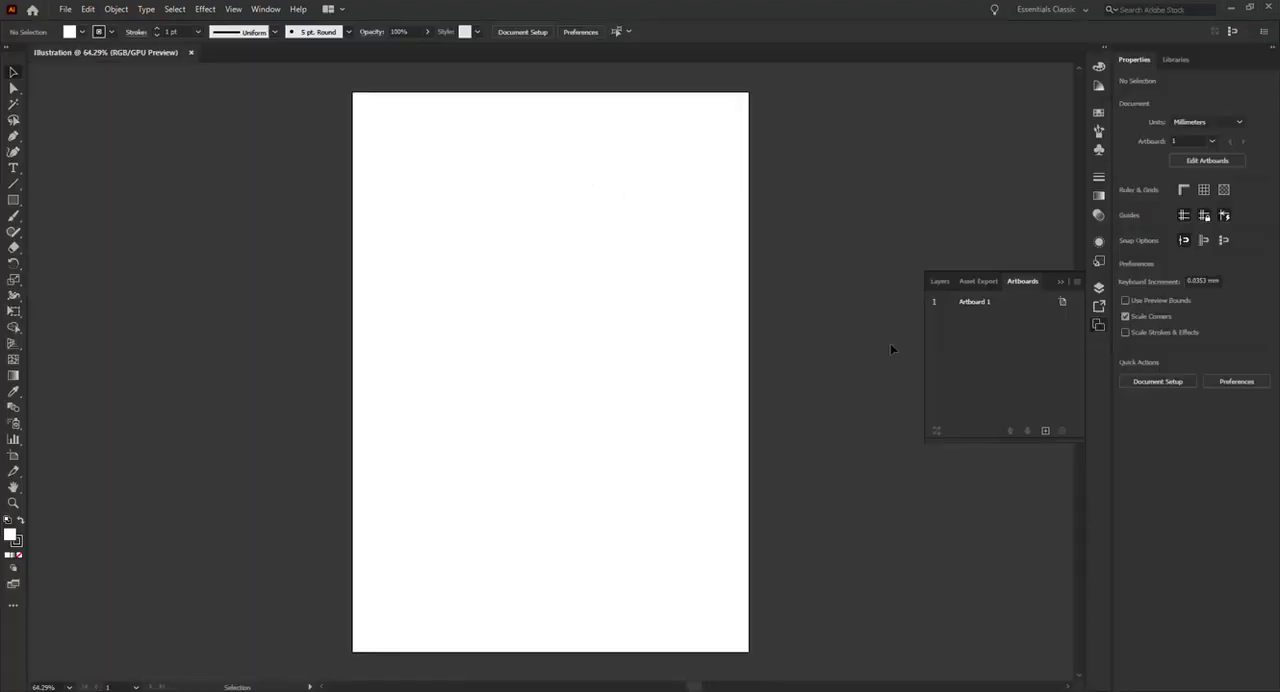
Collapse the Artboards panel and reset the Essentials Classic workspace
{"action": "left_click", "coordinate": [1062, 282]}
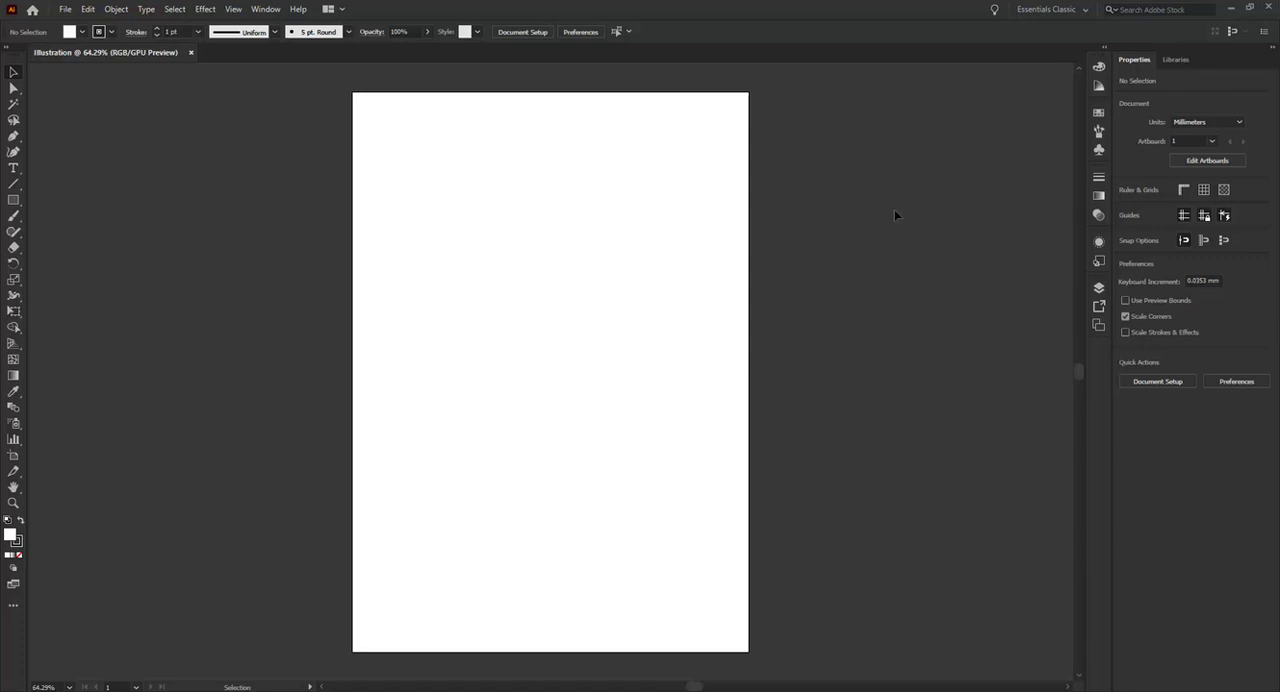
{"action": "left_click", "coordinate": [1077, 14]}
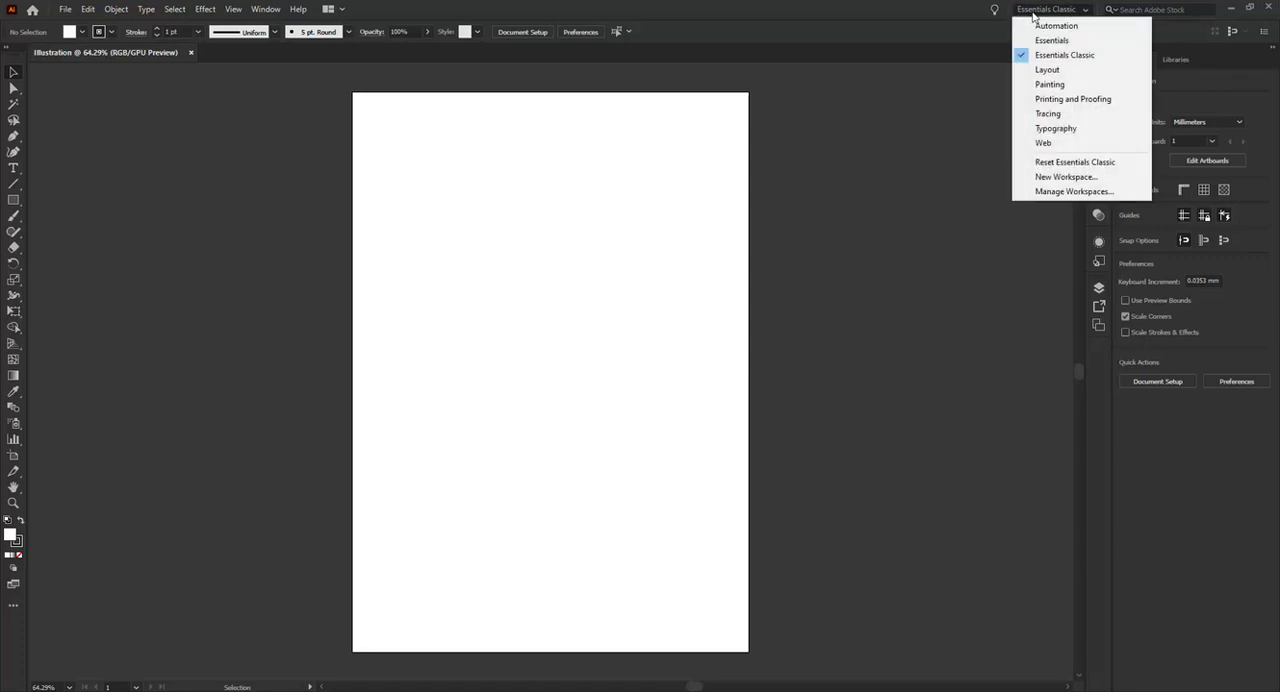
{"action": "left_click", "coordinate": [1067, 57]}
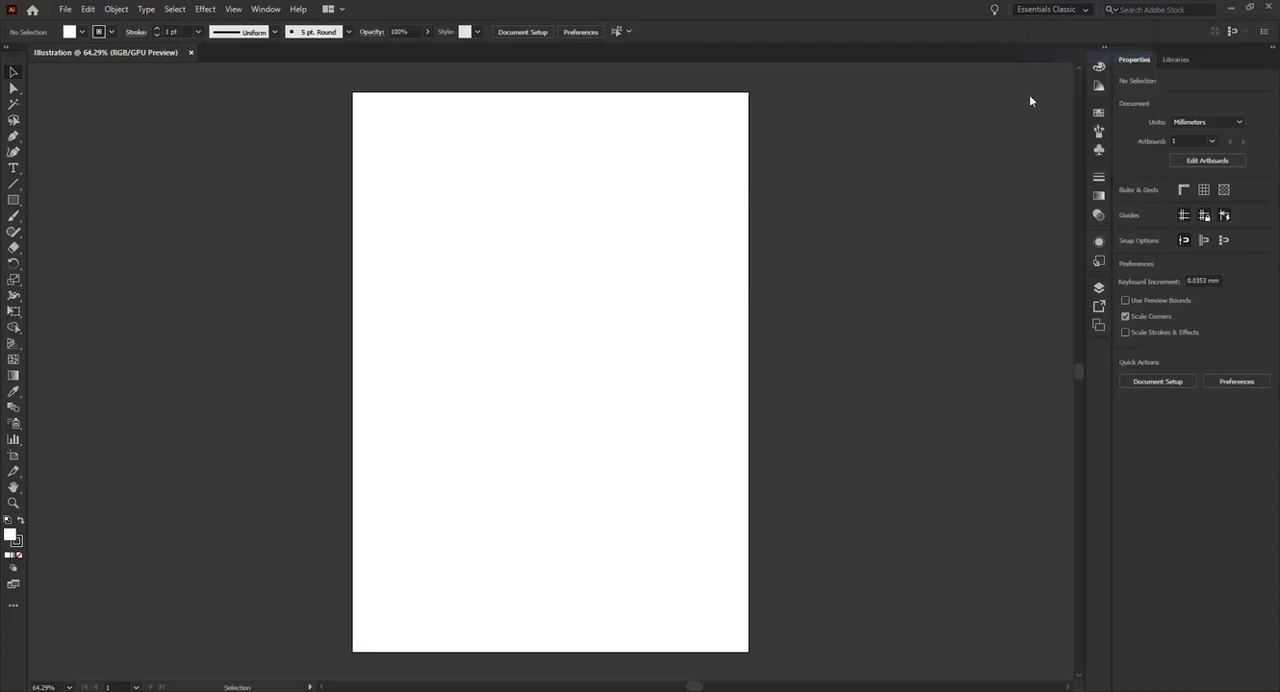
{"action": "left_click", "coordinate": [1064, 13]}
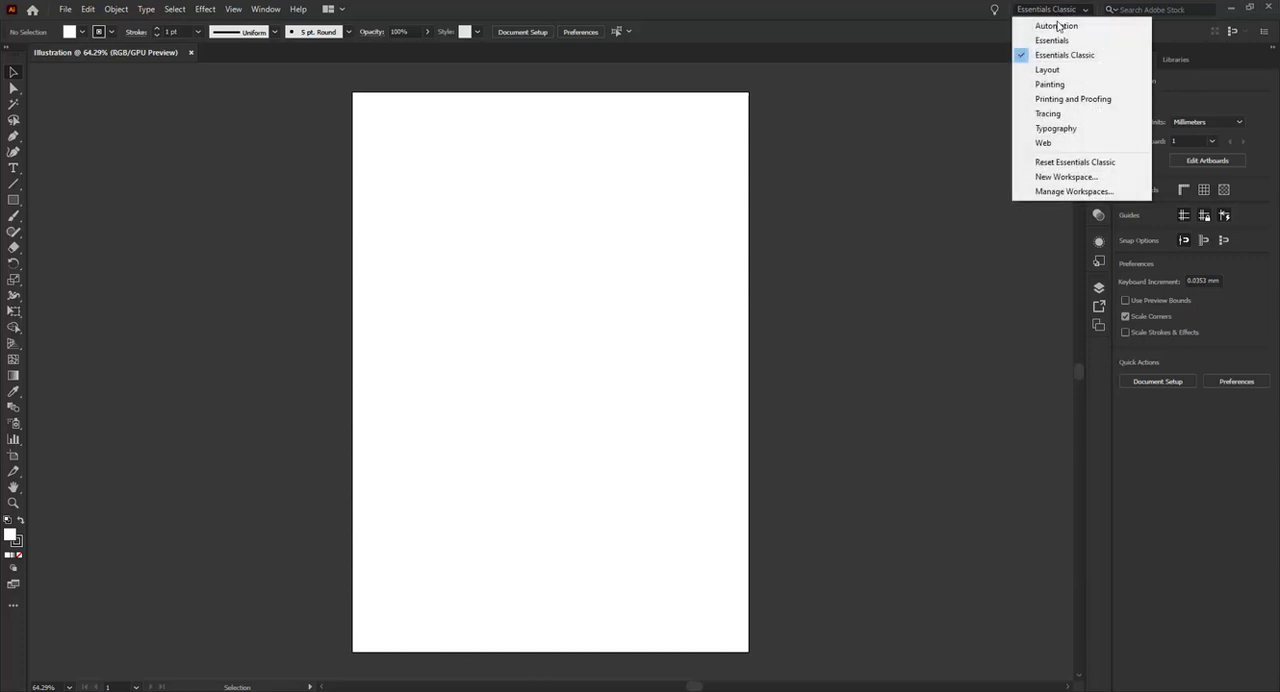
{"action": "left_click", "coordinate": [1091, 165]}
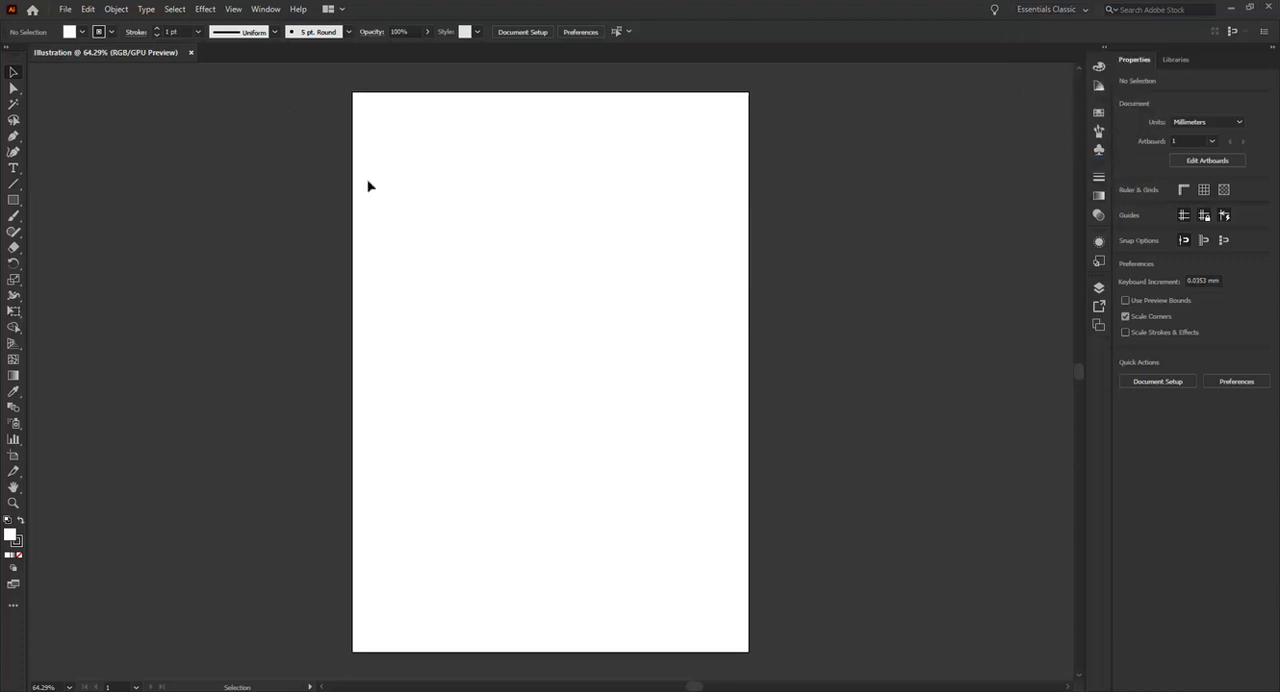
{"action": "left_click", "coordinate": [266, 10]}
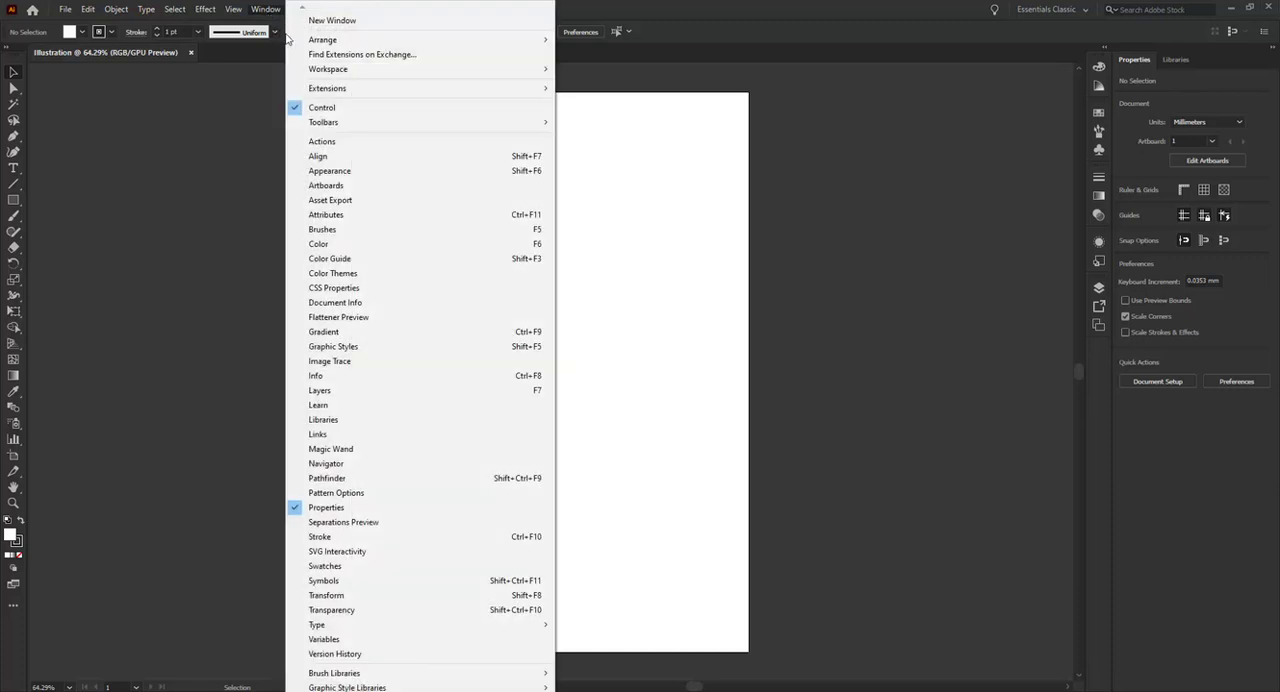
{"action": "mouse_move", "coordinate": [434, 69]}
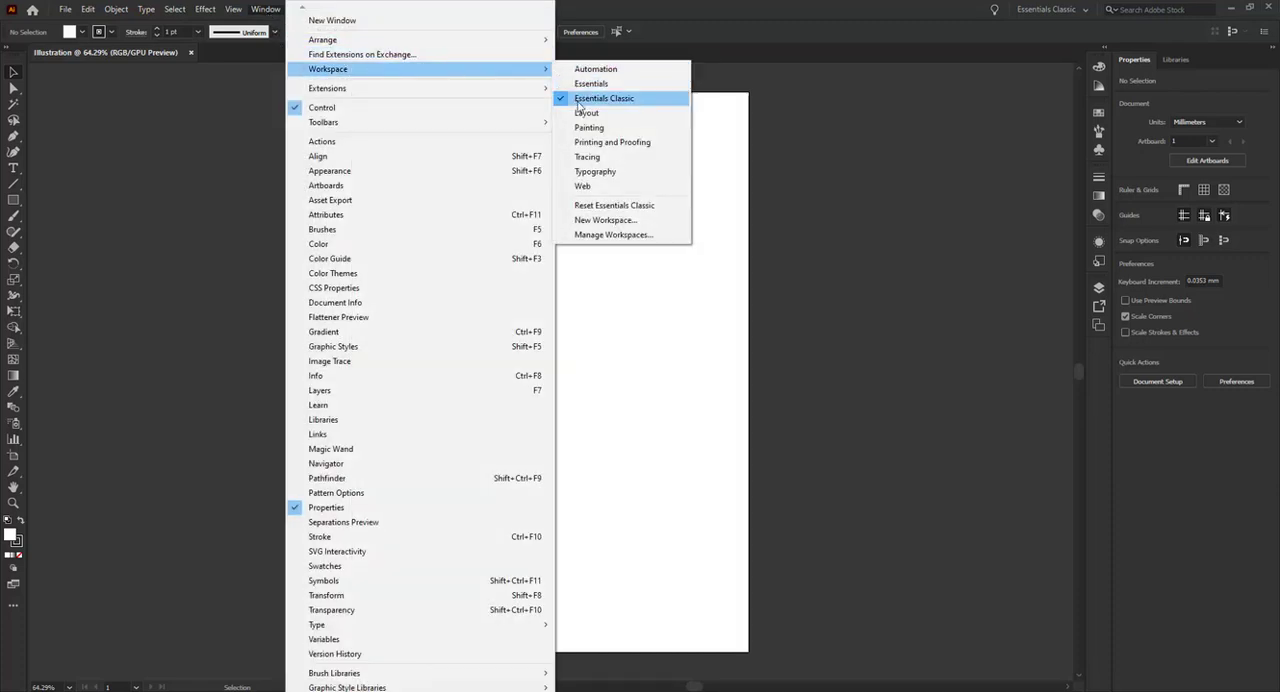
{"action": "left_click", "coordinate": [590, 207]}
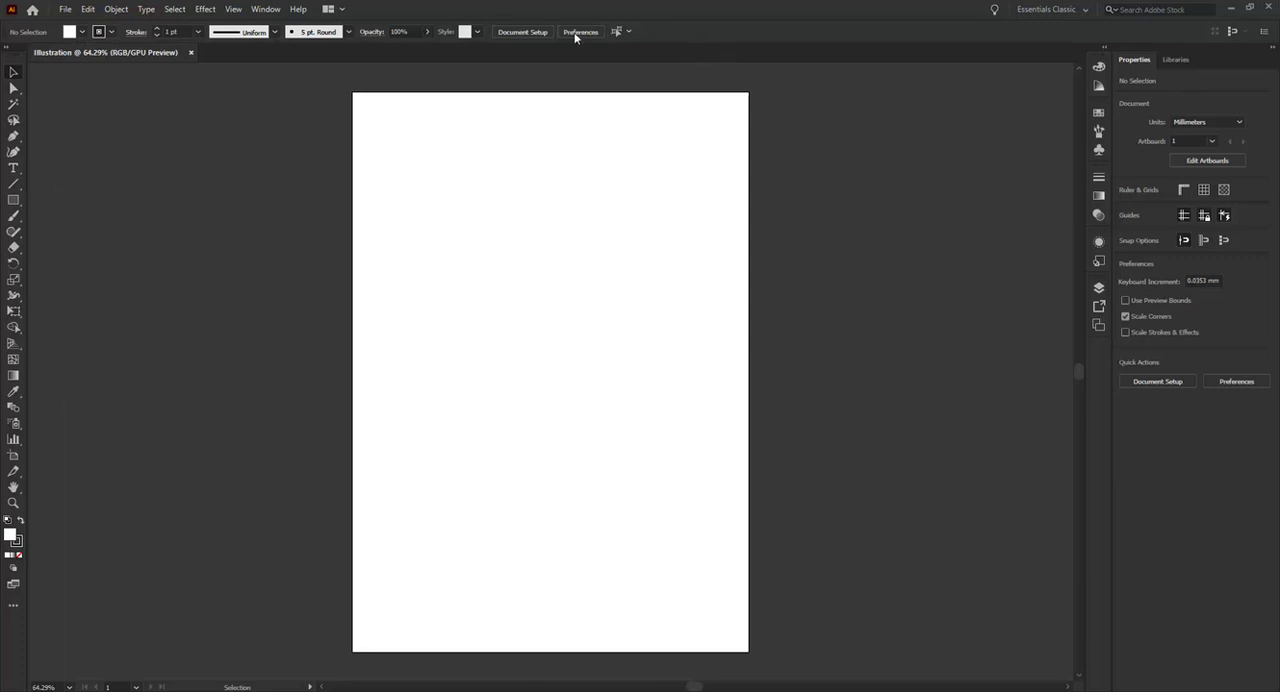
Try out the Direct Selection and Type tools, ending with the Selection tool active
{"action": "left_click", "coordinate": [13, 89]}
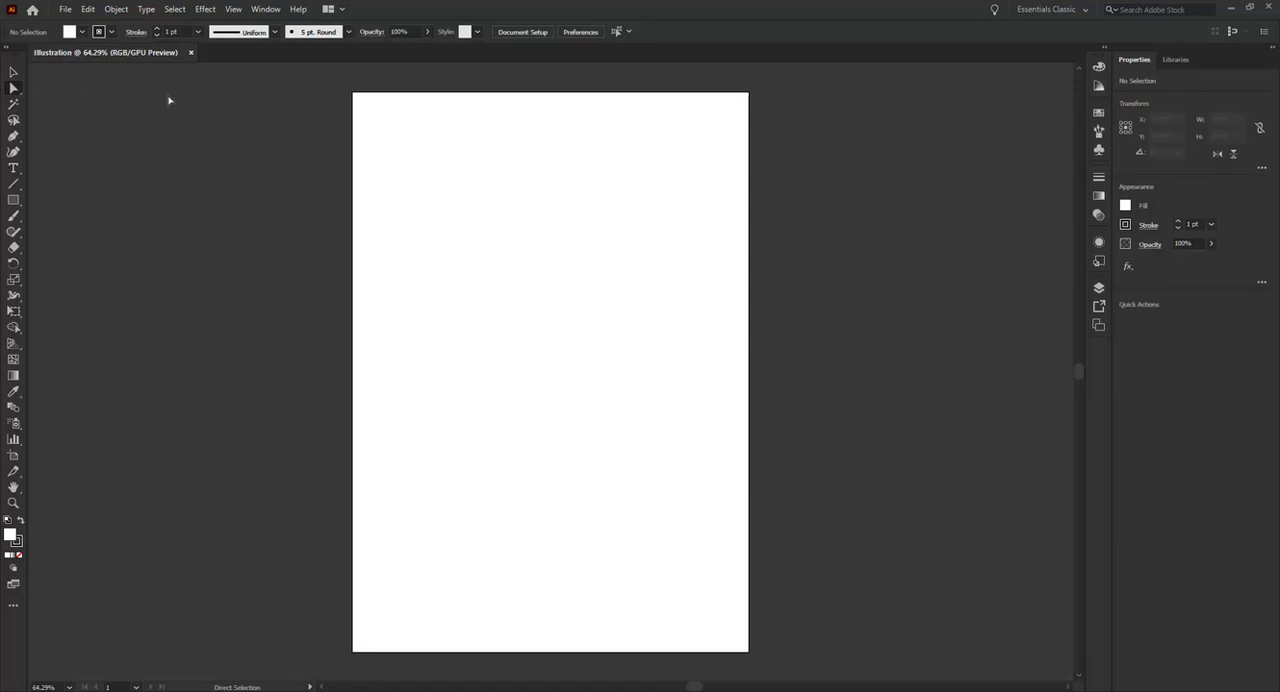
{"action": "key", "text": "t"}
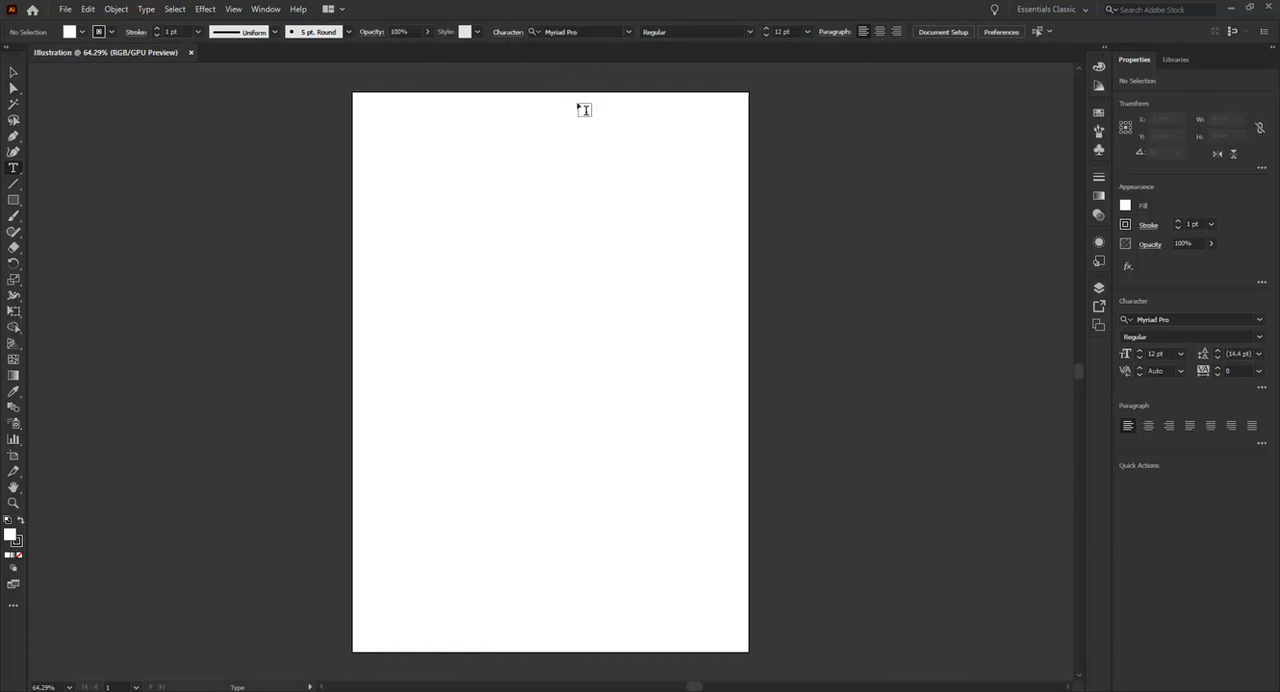
{"action": "key", "text": "v"}
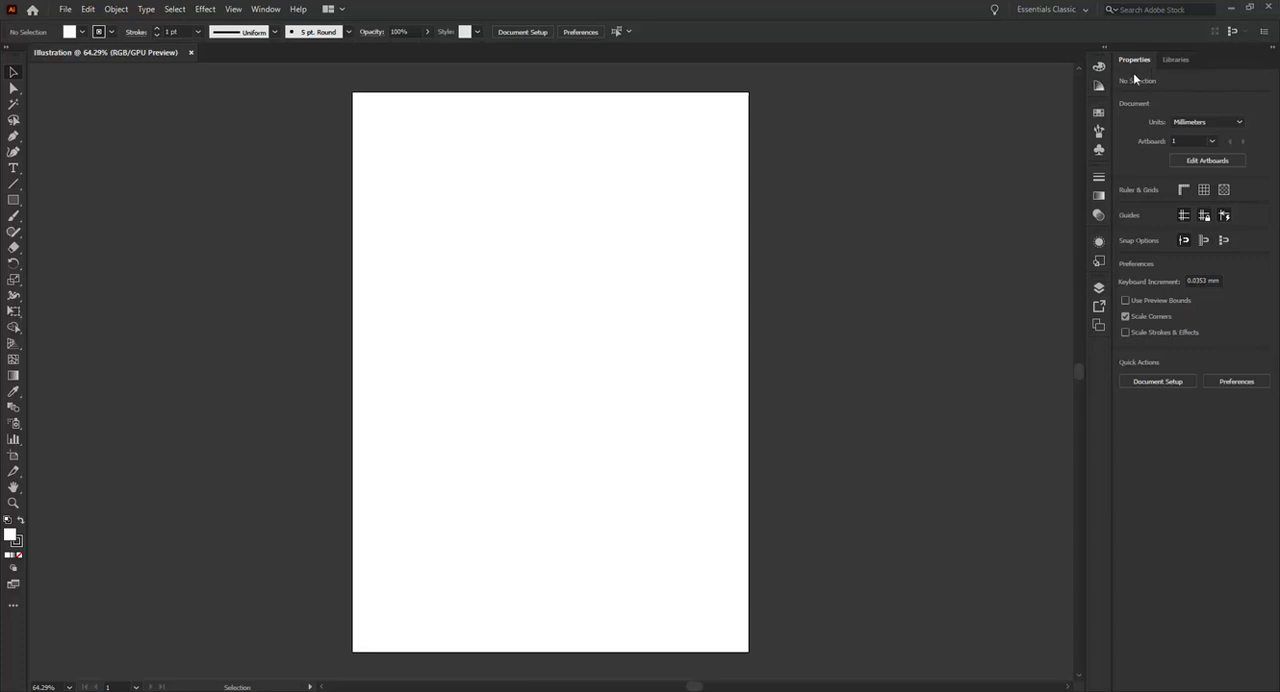
Show the Image Trace panel and dock it collapsed below the Artboards icon, checking that it expands from there
{"action": "left_click", "coordinate": [267, 11]}
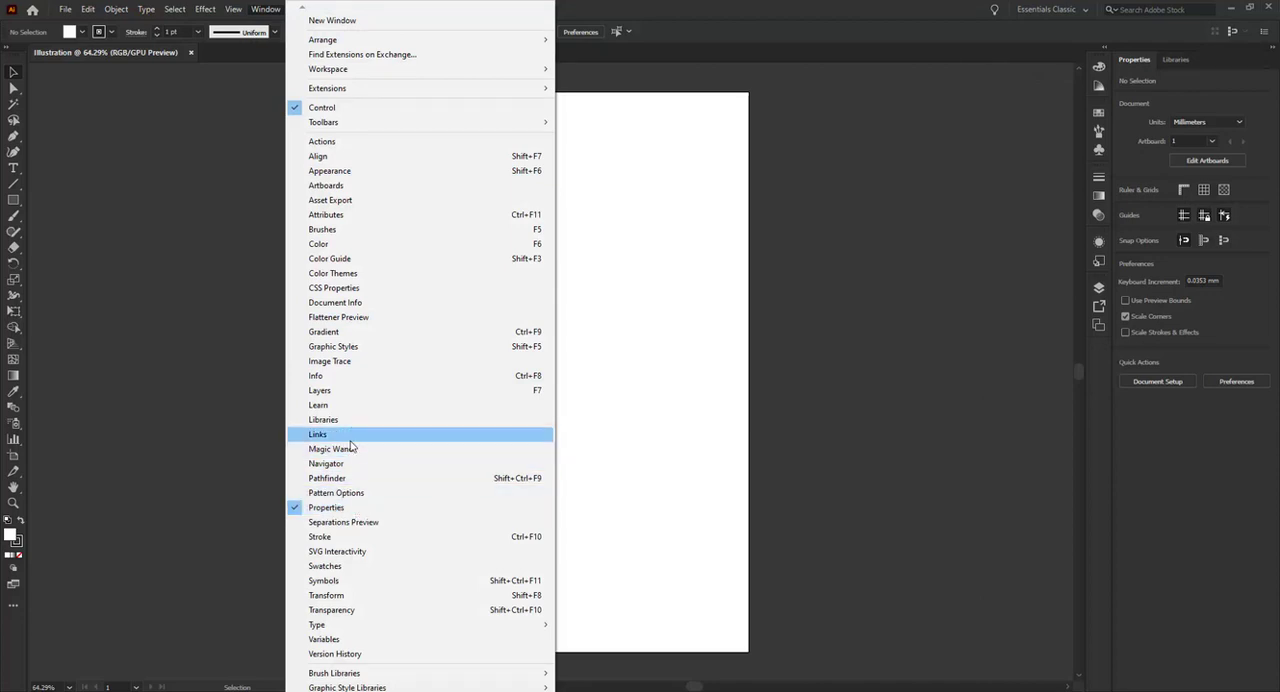
{"action": "left_click", "coordinate": [322, 366]}
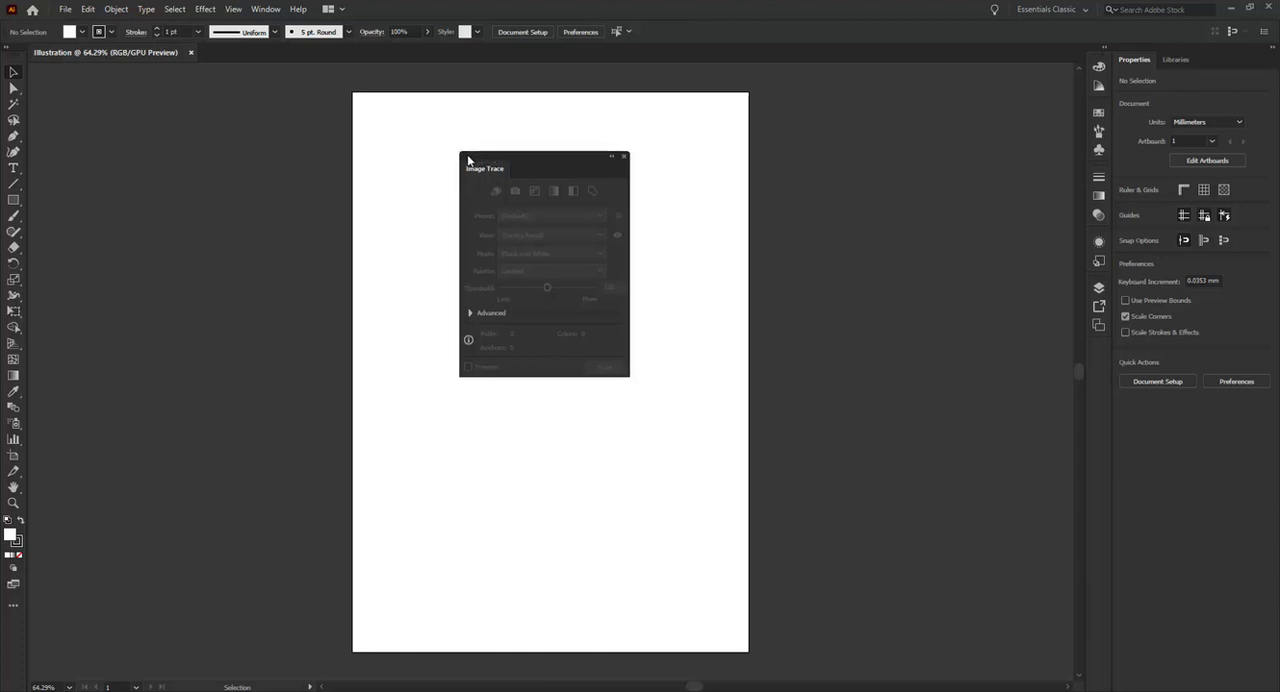
{"action": "mouse_move", "coordinate": [466, 155]}
{"action": "left_mouse_down"}
{"action": "mouse_move", "coordinate": [505, 250]}
{"action": "mouse_move", "coordinate": [847, 398]}
{"action": "mouse_move", "coordinate": [902, 354]}
{"action": "mouse_move", "coordinate": [1102, 344]}
{"action": "mouse_move", "coordinate": [987, 373]}
{"action": "mouse_move", "coordinate": [1006, 401]}
{"action": "mouse_move", "coordinate": [1067, 357]}
{"action": "mouse_move", "coordinate": [1097, 356]}
{"action": "left_mouse_up"}
{"action": "left_click", "coordinate": [990, 370]}
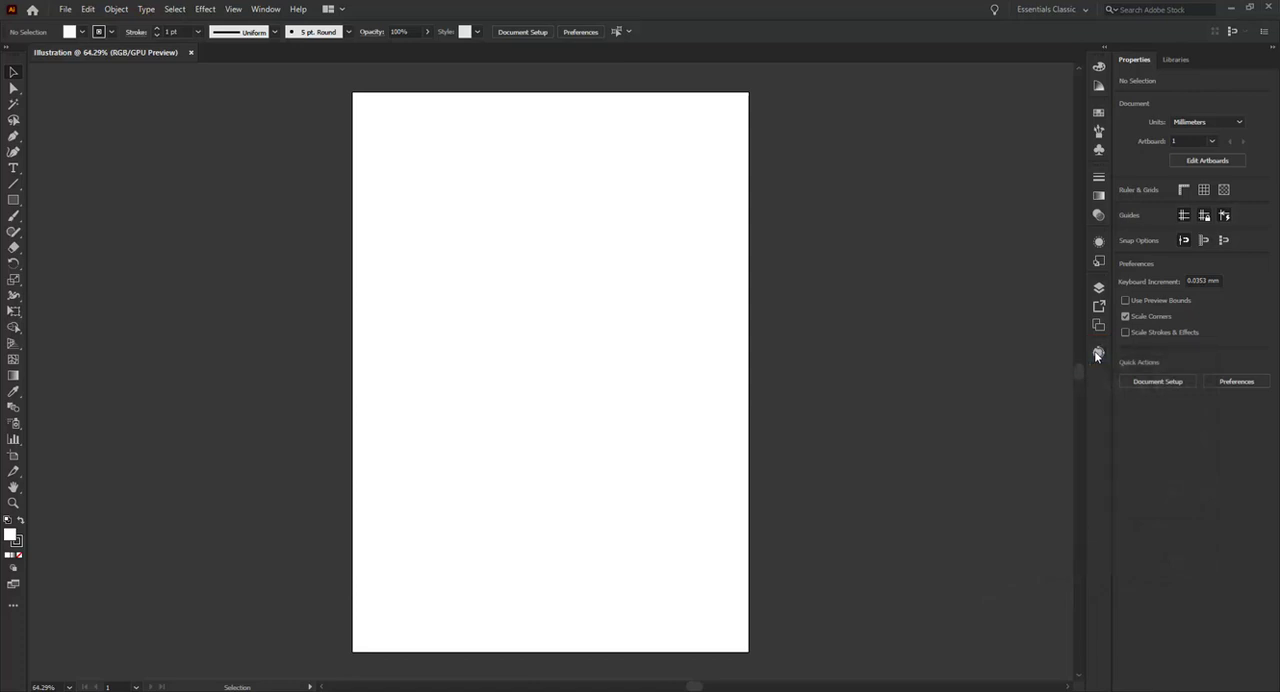
{"action": "left_click", "coordinate": [1099, 351]}
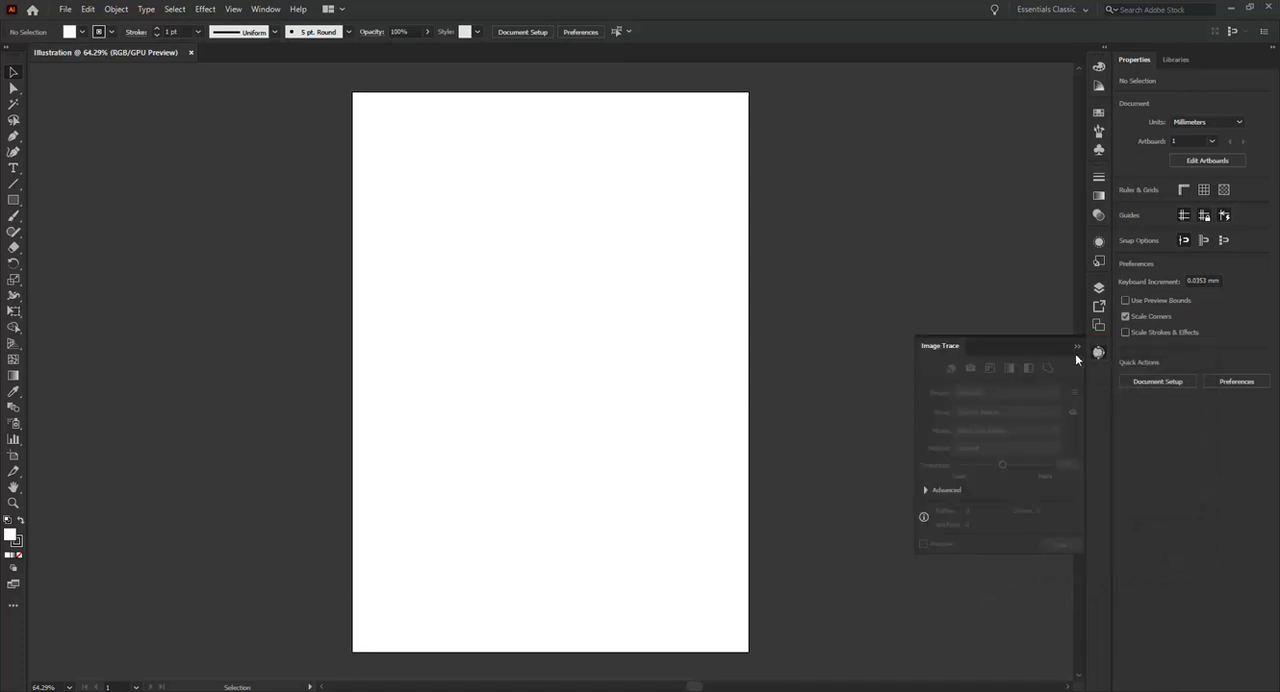
{"action": "left_click", "coordinate": [1099, 354]}
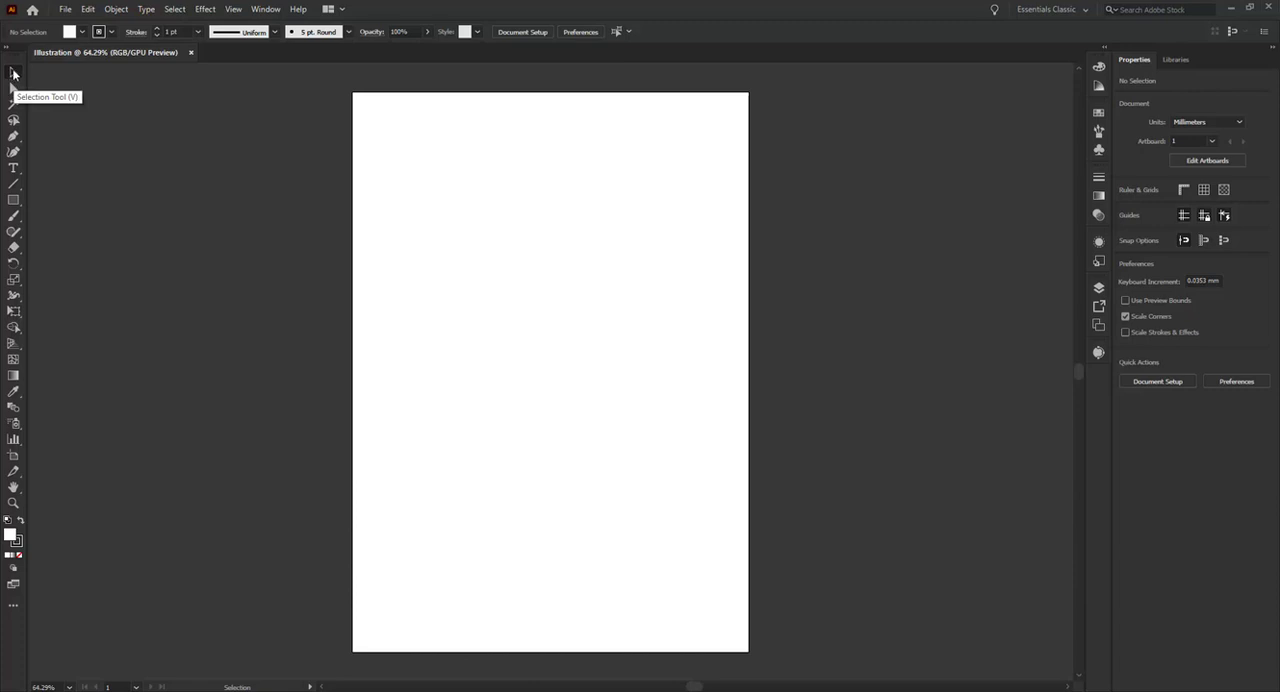
Draw a rectangle about 71 by 65 mm in the artboard's upper half and move it down to the middle of the page
{"action": "left_click", "coordinate": [13, 199]}
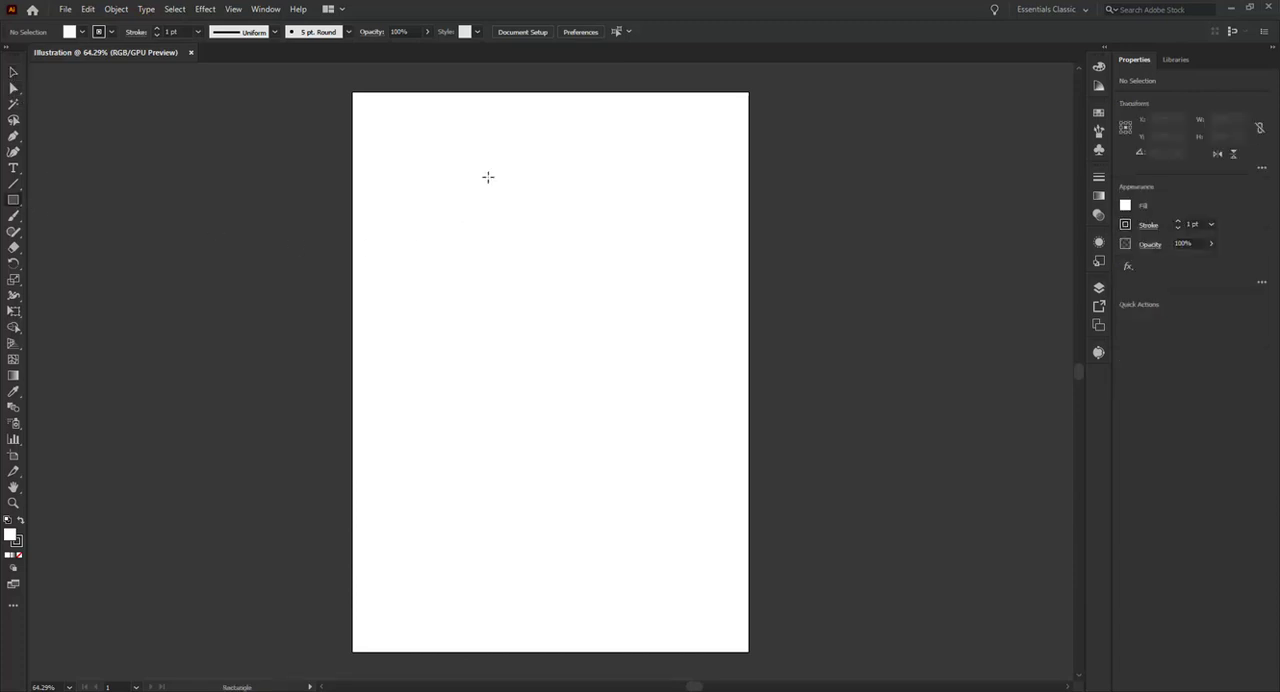
{"action": "left_click_drag", "start_coordinate": [474, 166], "coordinate": [609, 289]}
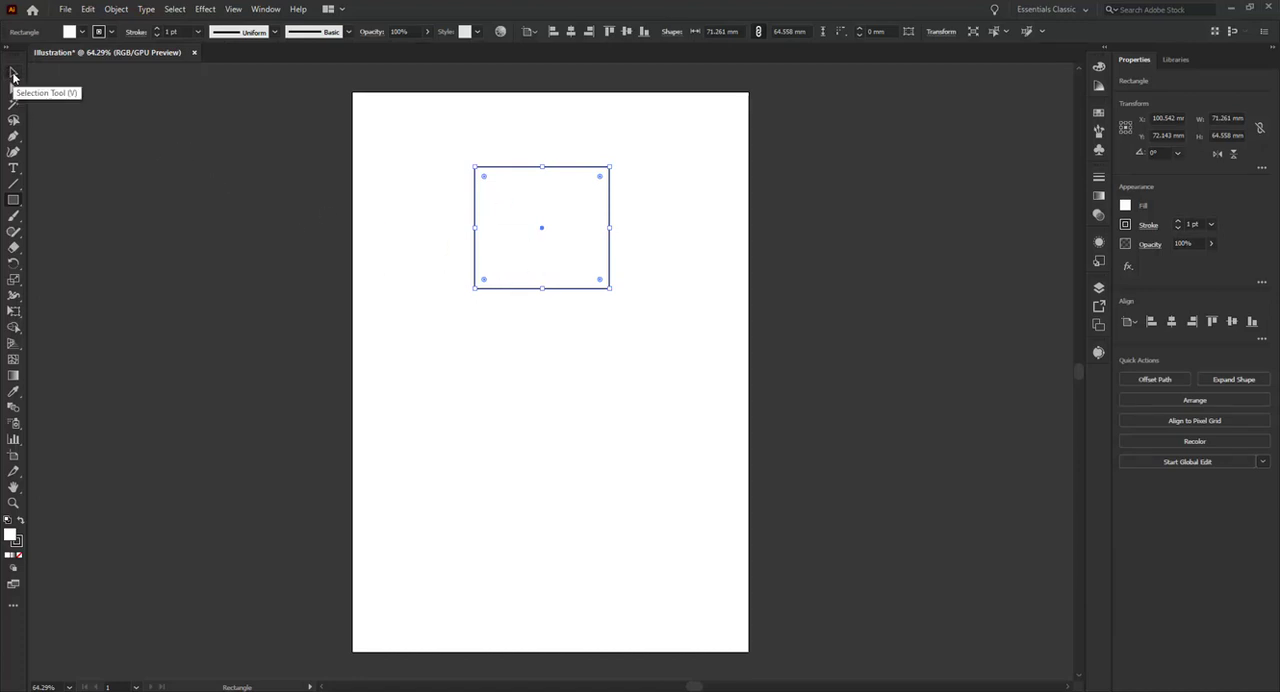
{"action": "left_click", "coordinate": [13, 73]}
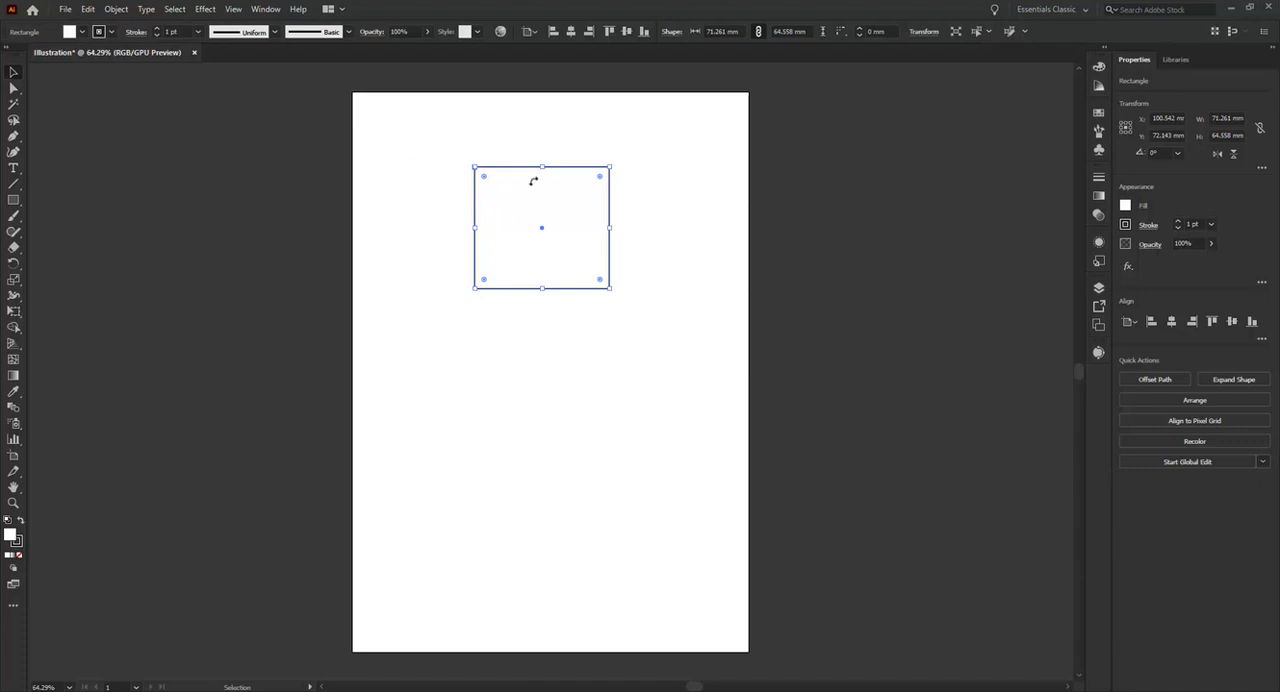
{"action": "left_click", "coordinate": [457, 131]}
{"action": "left_click_drag", "start_coordinate": [506, 170], "coordinate": [525, 308]}
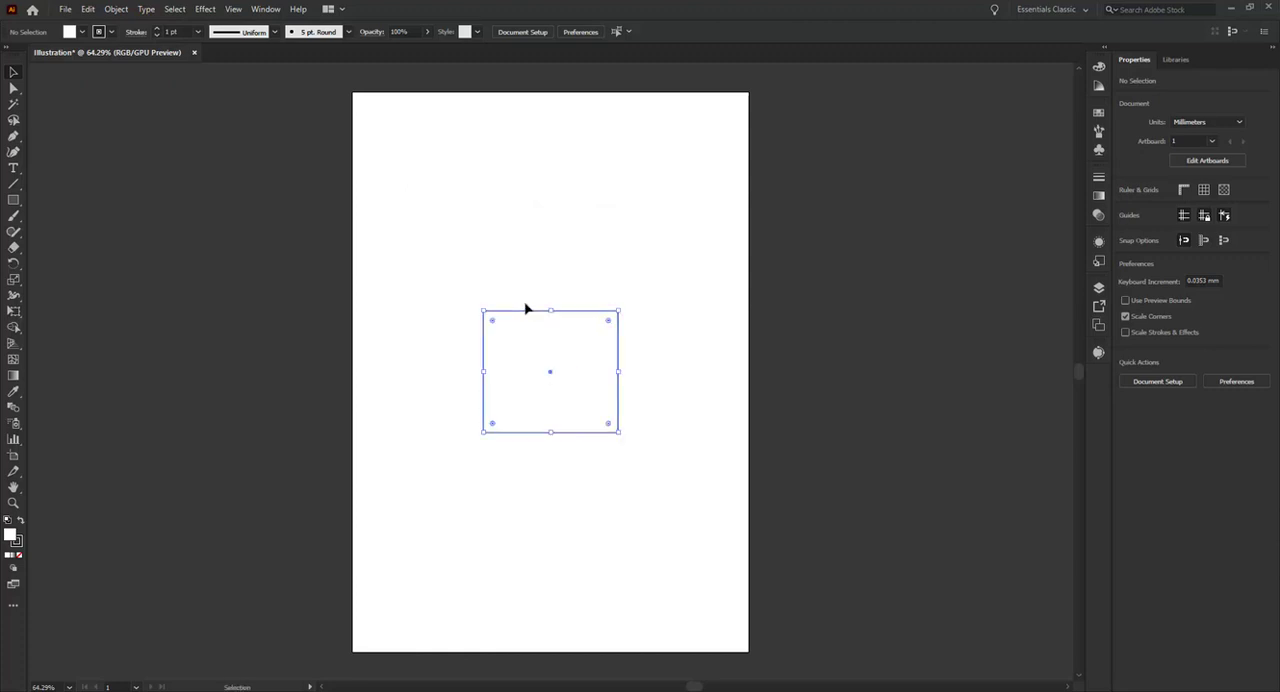
{"action": "left_click", "coordinate": [569, 251]}
Draw a second rectangle about 54 by 38 mm just above the first one
{"action": "left_click", "coordinate": [14, 201]}
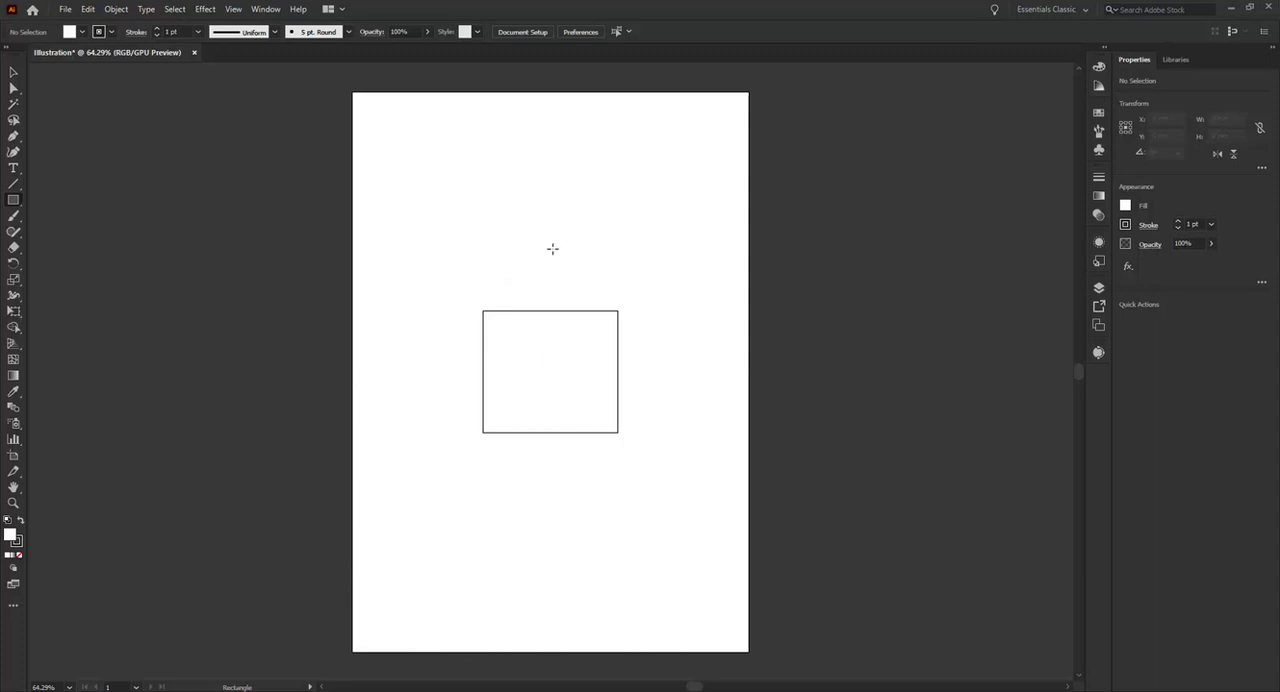
{"action": "mouse_move", "coordinate": [516, 215]}
{"action": "left_mouse_down"}
{"action": "mouse_move", "coordinate": [591, 251]}
{"action": "mouse_move", "coordinate": [618, 287]}
{"action": "left_mouse_up"}
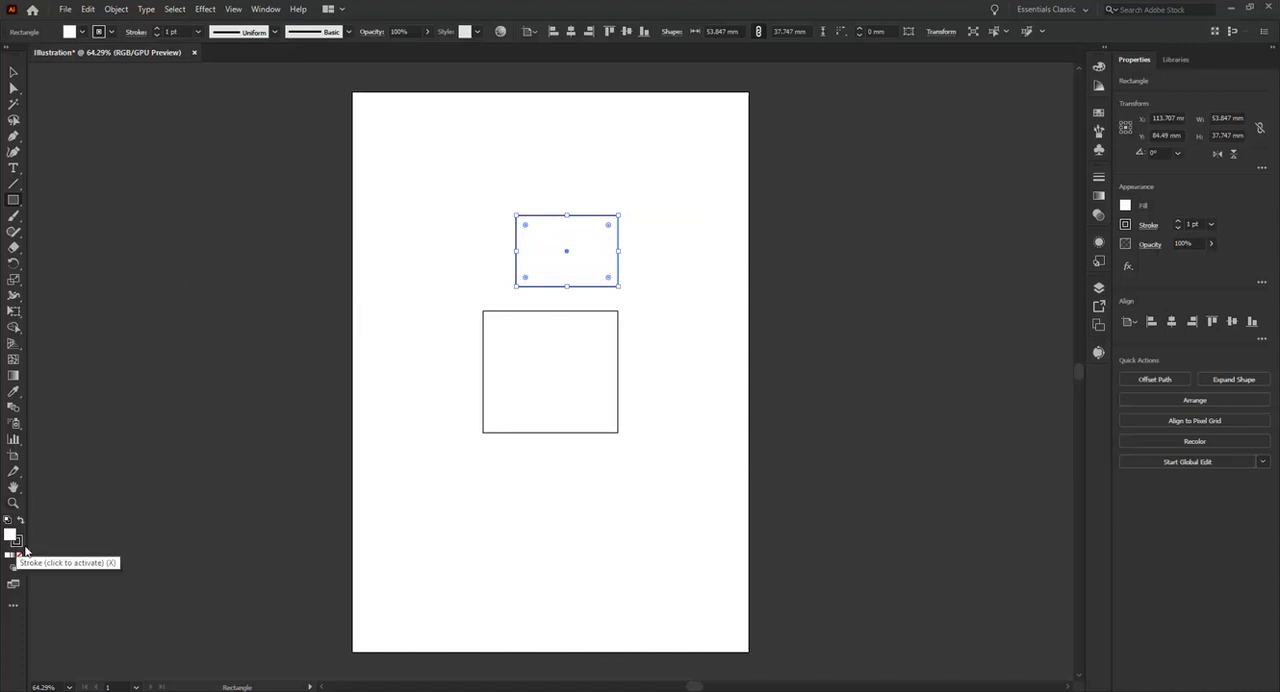
Set the upper rectangle's fill to bright yellow, hex ffda00
{"action": "double_click", "coordinate": [9, 534]}
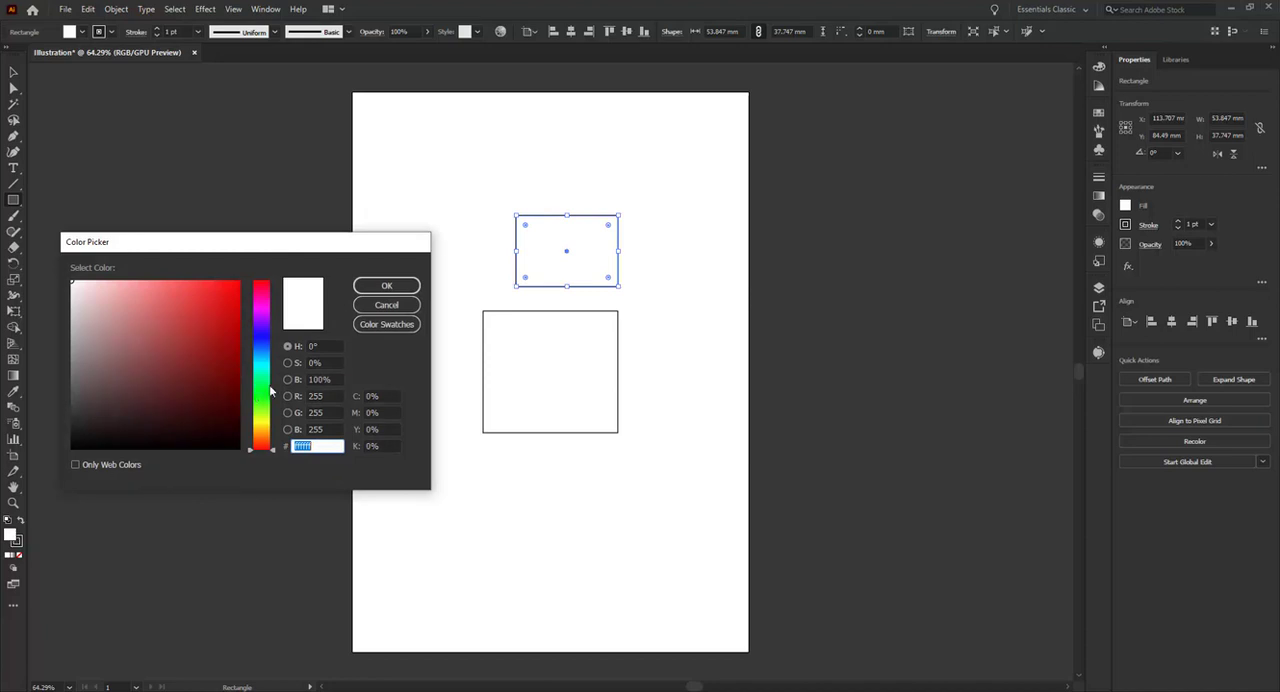
{"action": "left_click_drag", "start_coordinate": [270, 398], "coordinate": [262, 426]}
{"action": "left_click", "coordinate": [204, 346]}
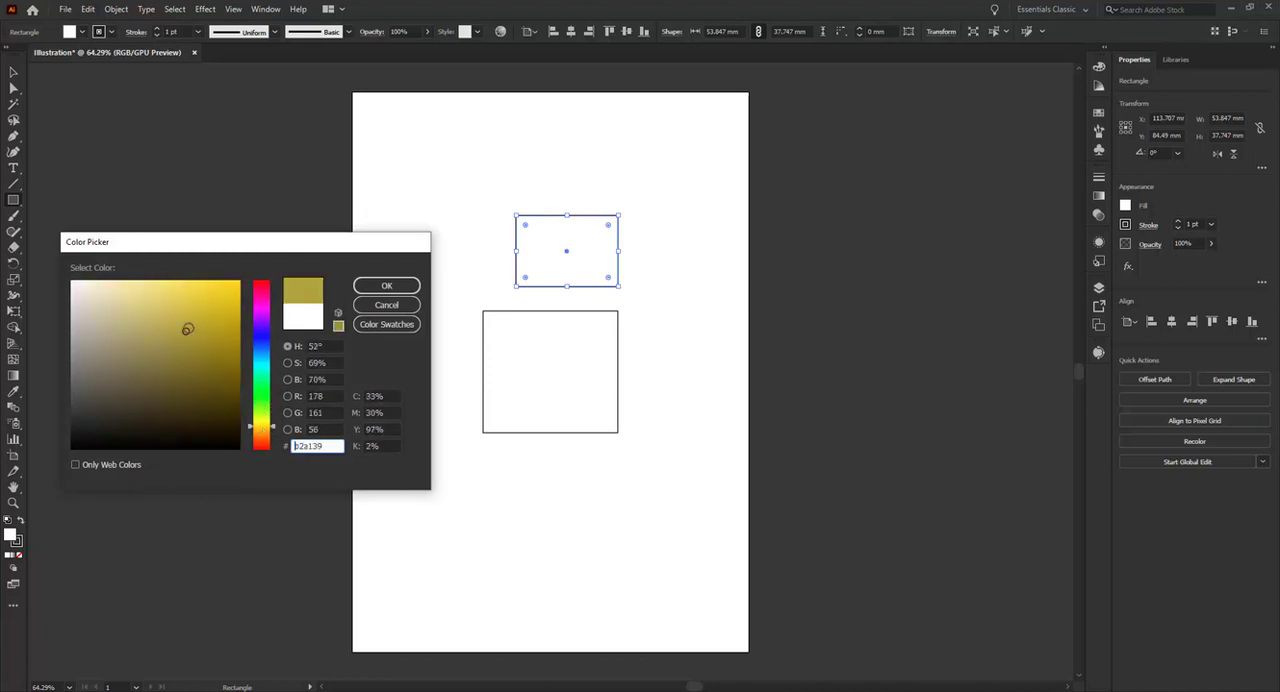
{"action": "left_click", "coordinate": [202, 305]}
{"action": "left_click", "coordinate": [225, 312]}
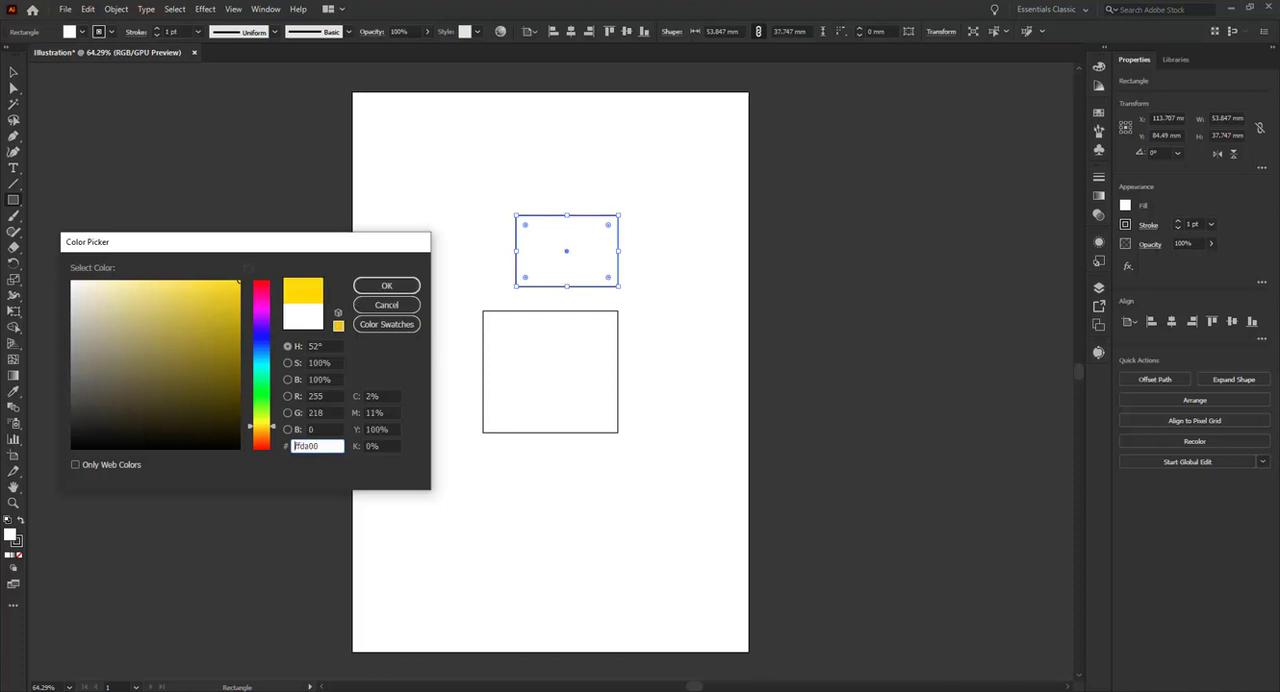
{"action": "left_click", "coordinate": [386, 286]}
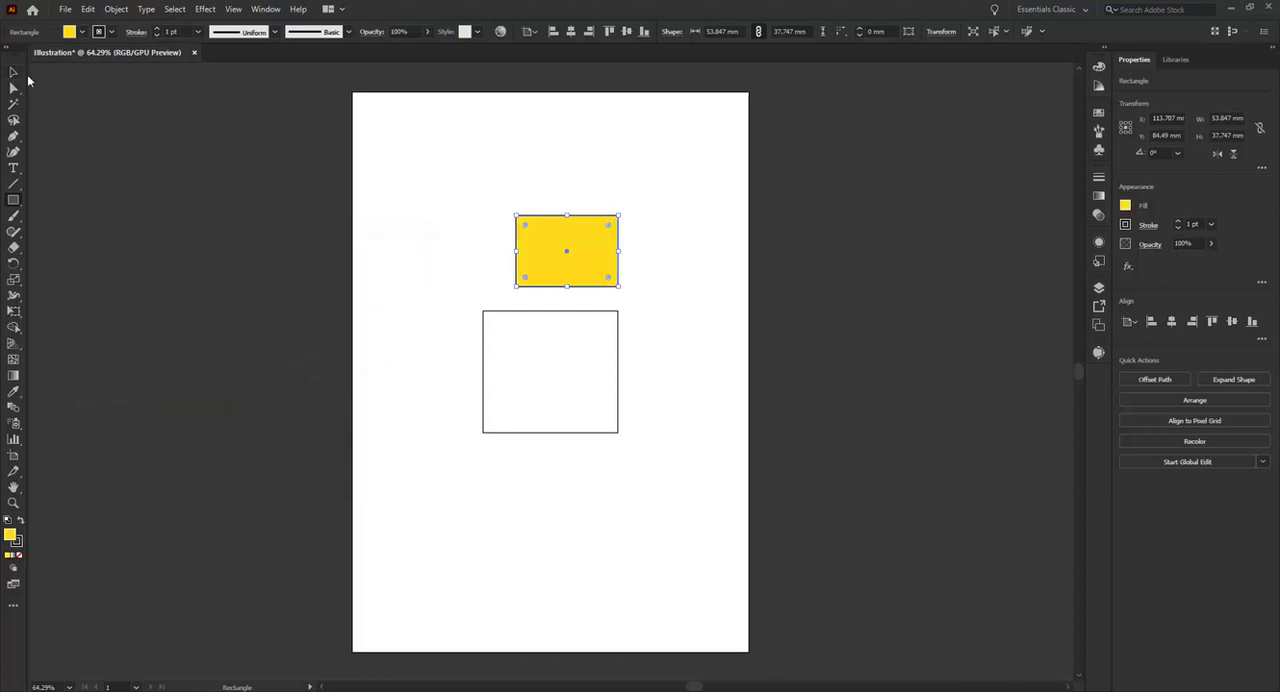
Set the upper rectangle's stroke color to pink, hex d64c73, and deselect it
{"action": "left_click", "coordinate": [20, 542]}
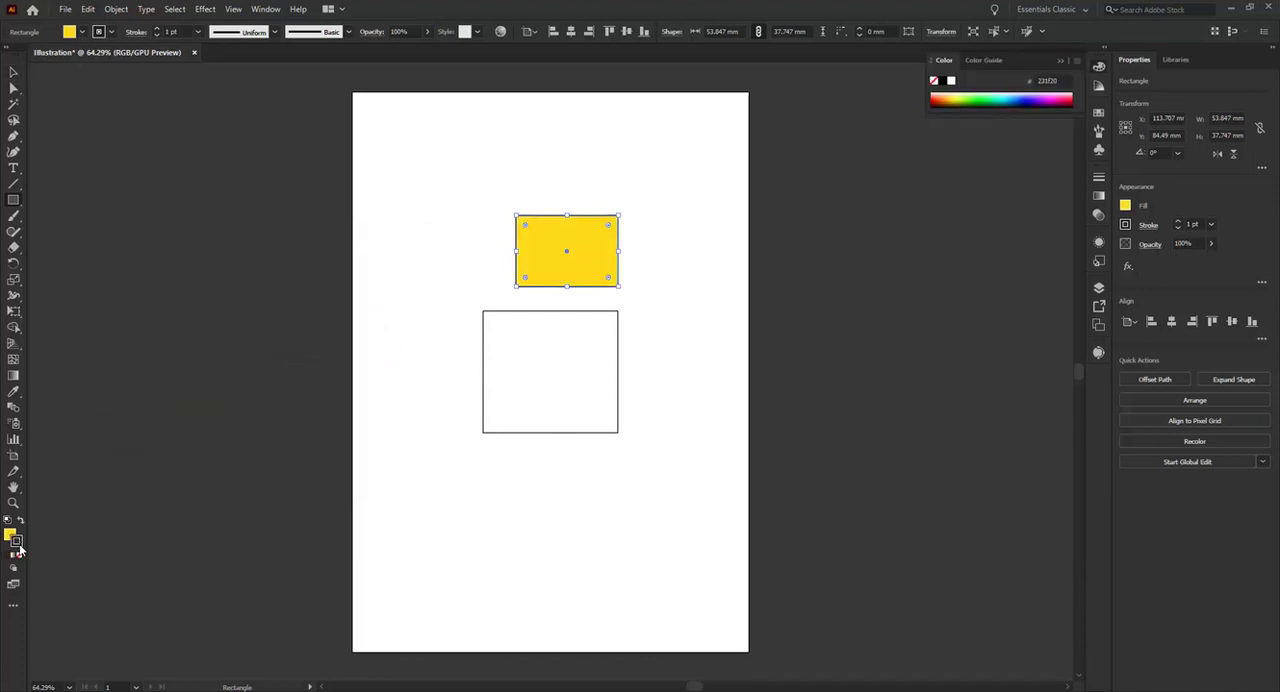
{"action": "double_click", "coordinate": [19, 544]}
{"action": "left_click", "coordinate": [171, 318]}
{"action": "left_click_drag", "start_coordinate": [171, 318], "coordinate": [181, 306]}
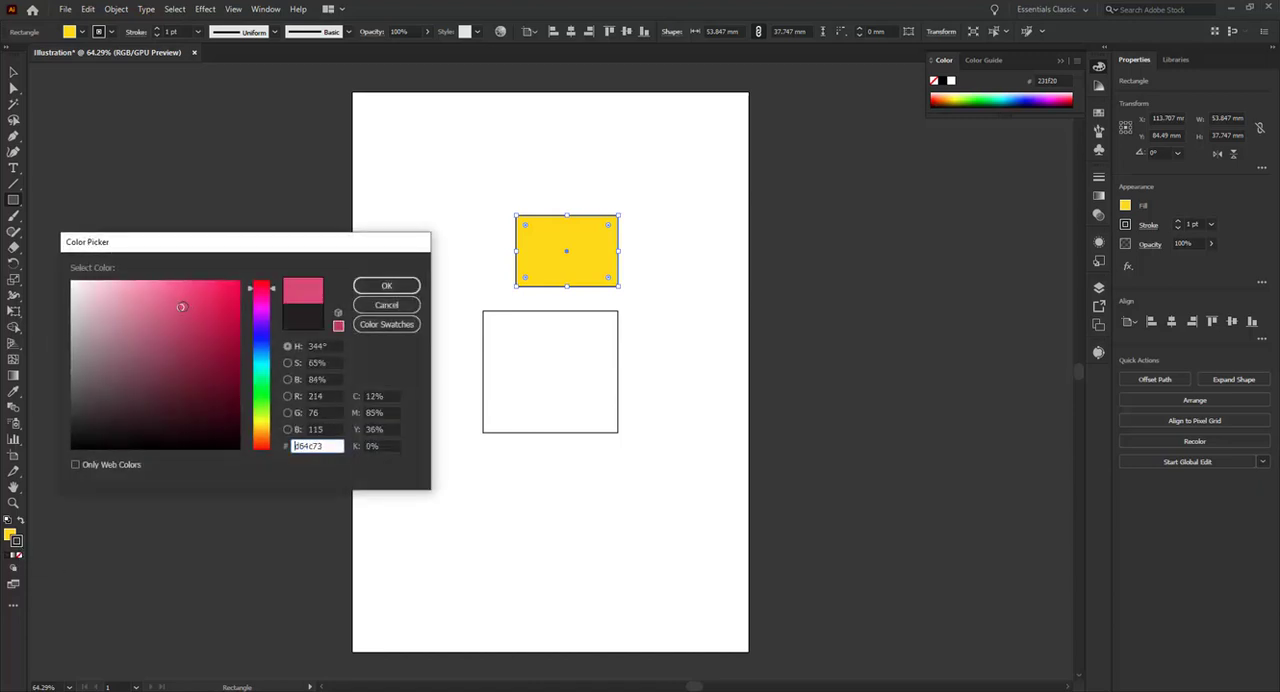
{"action": "left_click", "coordinate": [388, 287]}
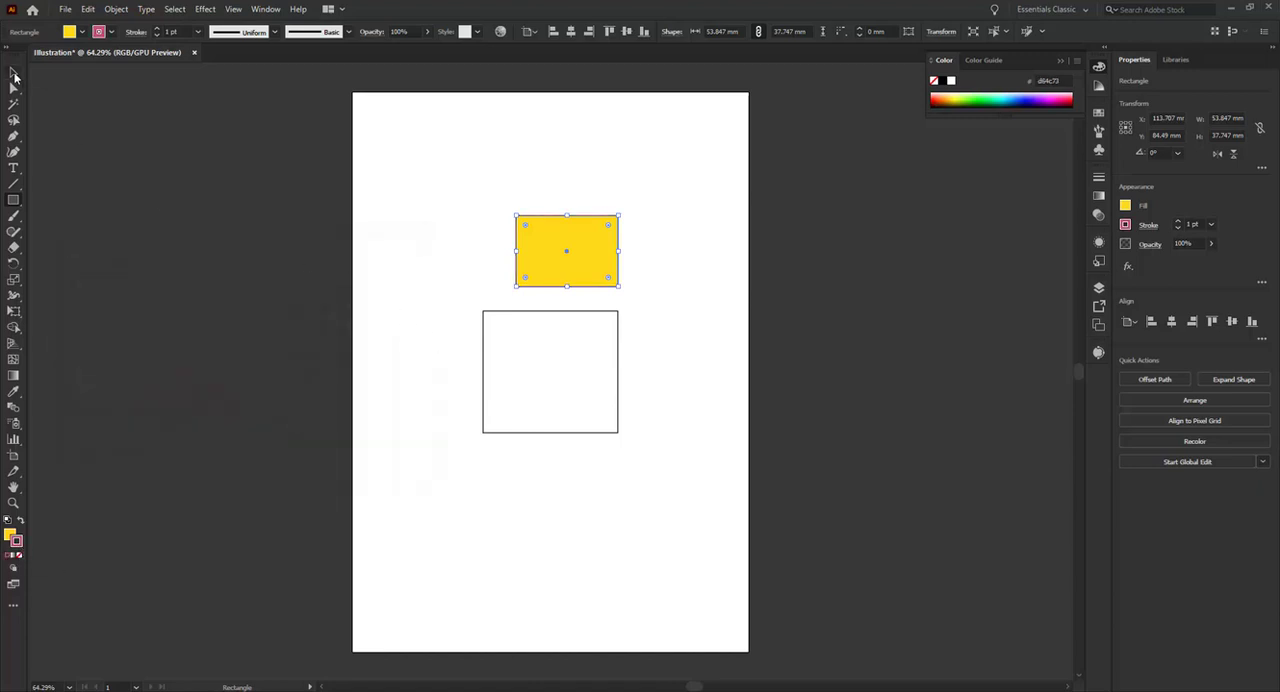
{"action": "left_click", "coordinate": [13, 74]}
{"action": "left_click", "coordinate": [409, 240]}
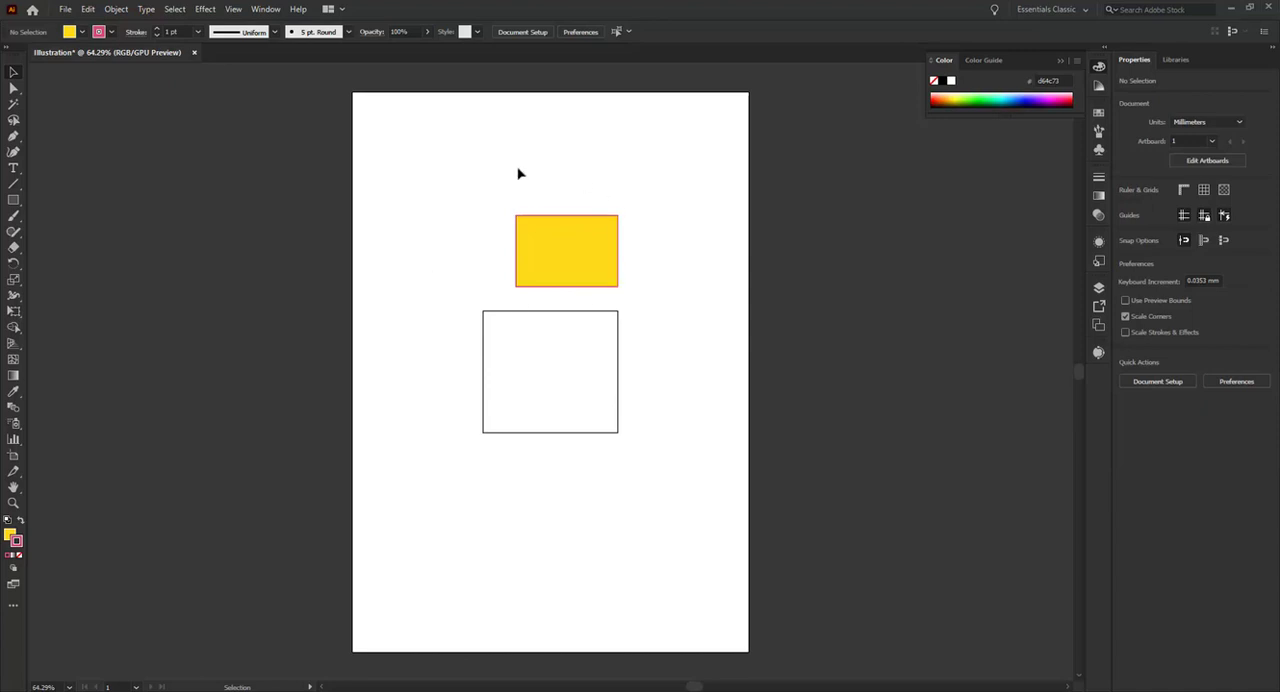
Select the upper rectangle, remove its stroke and fill it with the black swatch
{"action": "left_click_drag", "start_coordinate": [518, 174], "coordinate": [657, 283]}
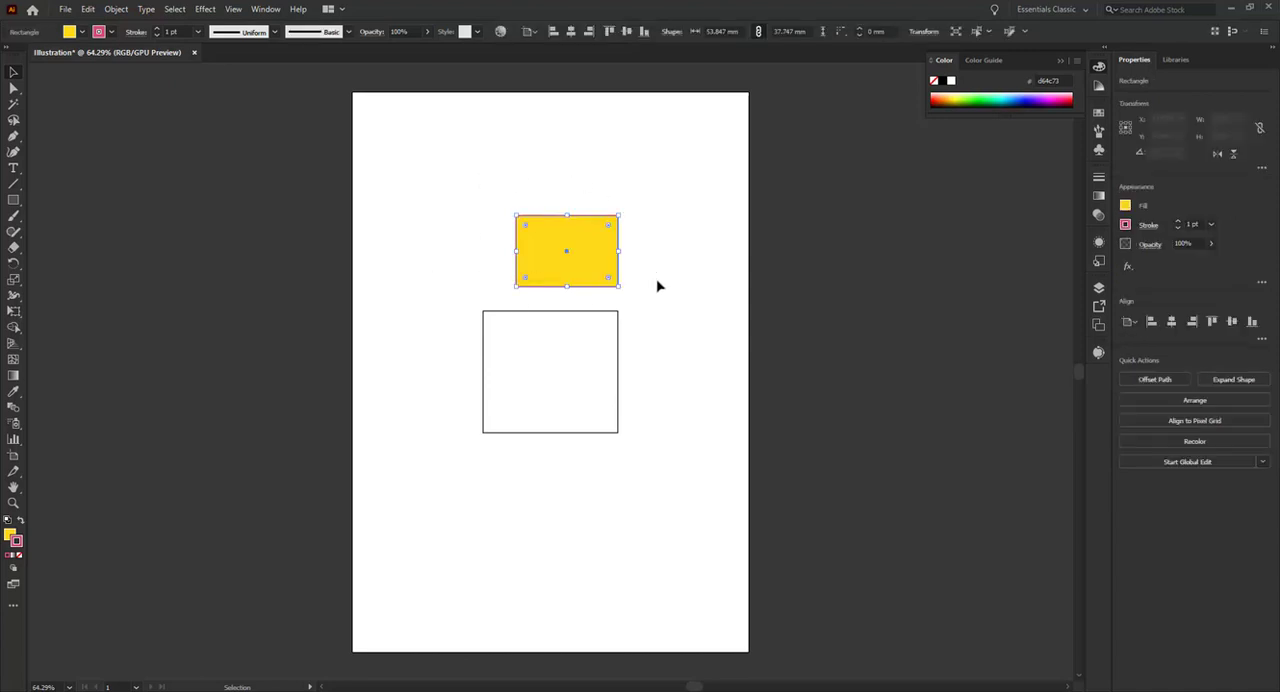
{"action": "left_click", "coordinate": [111, 34]}
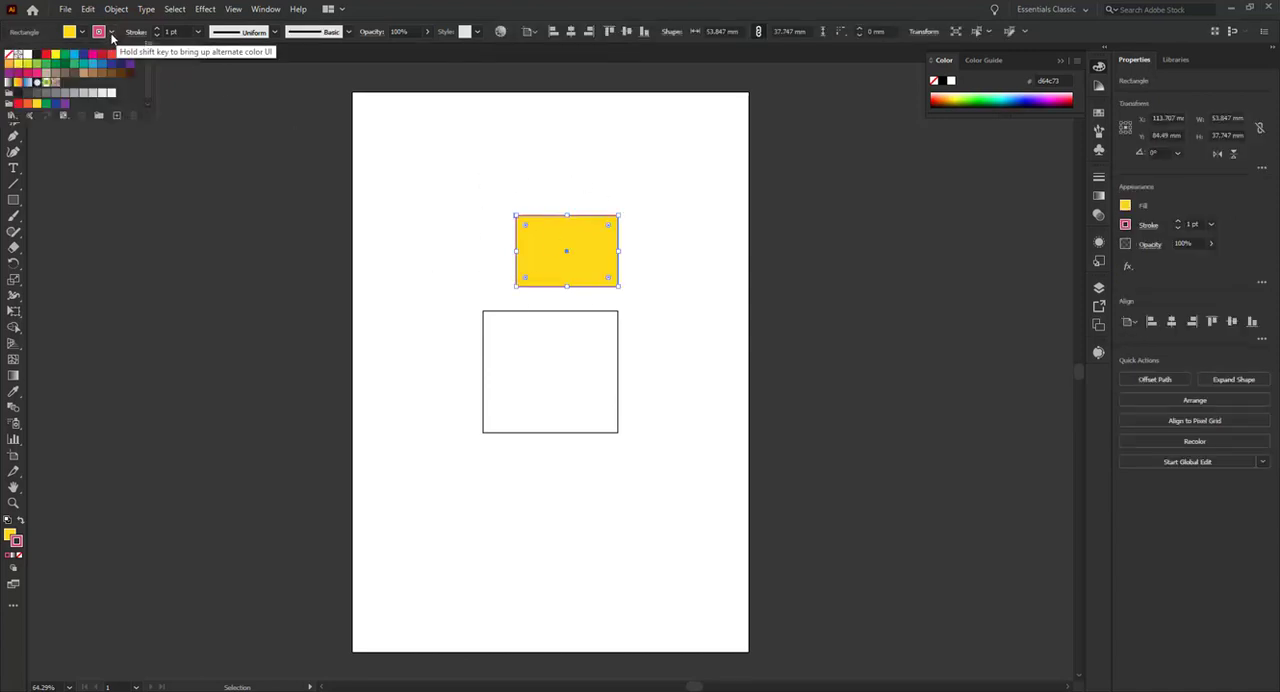
{"action": "left_click", "coordinate": [9, 56]}
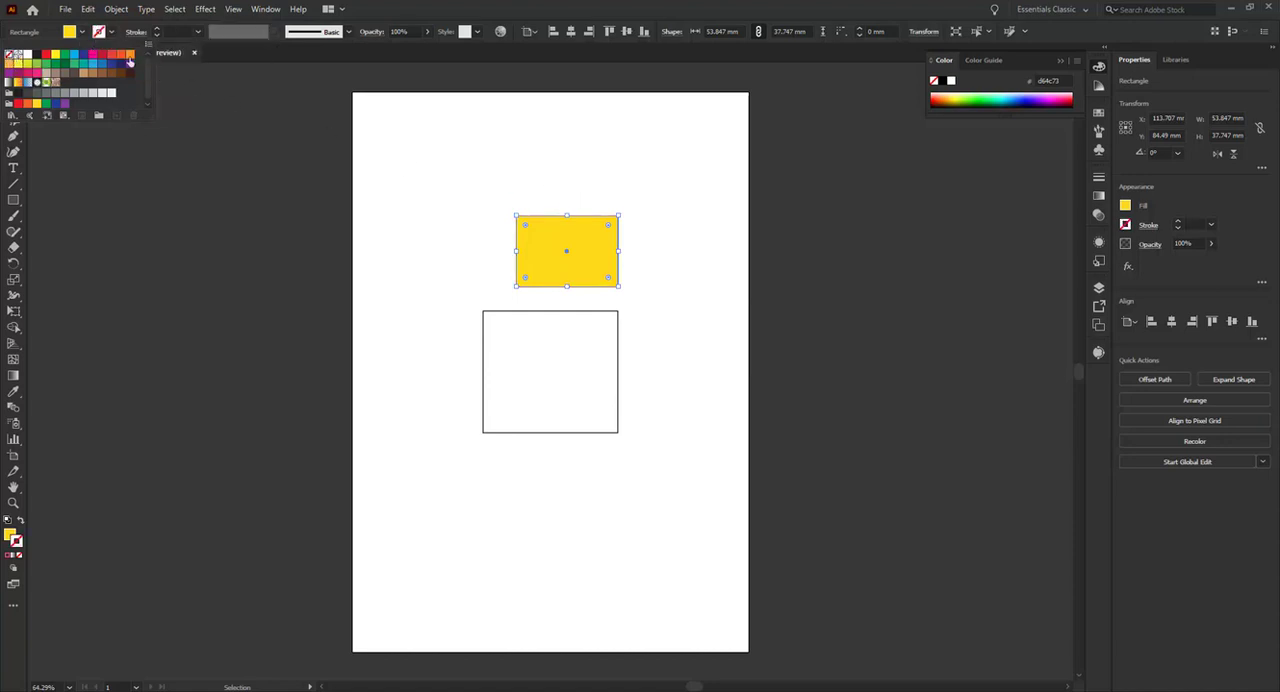
{"action": "left_click", "coordinate": [80, 34]}
{"action": "left_click", "coordinate": [35, 61]}
{"action": "left_click", "coordinate": [171, 197]}
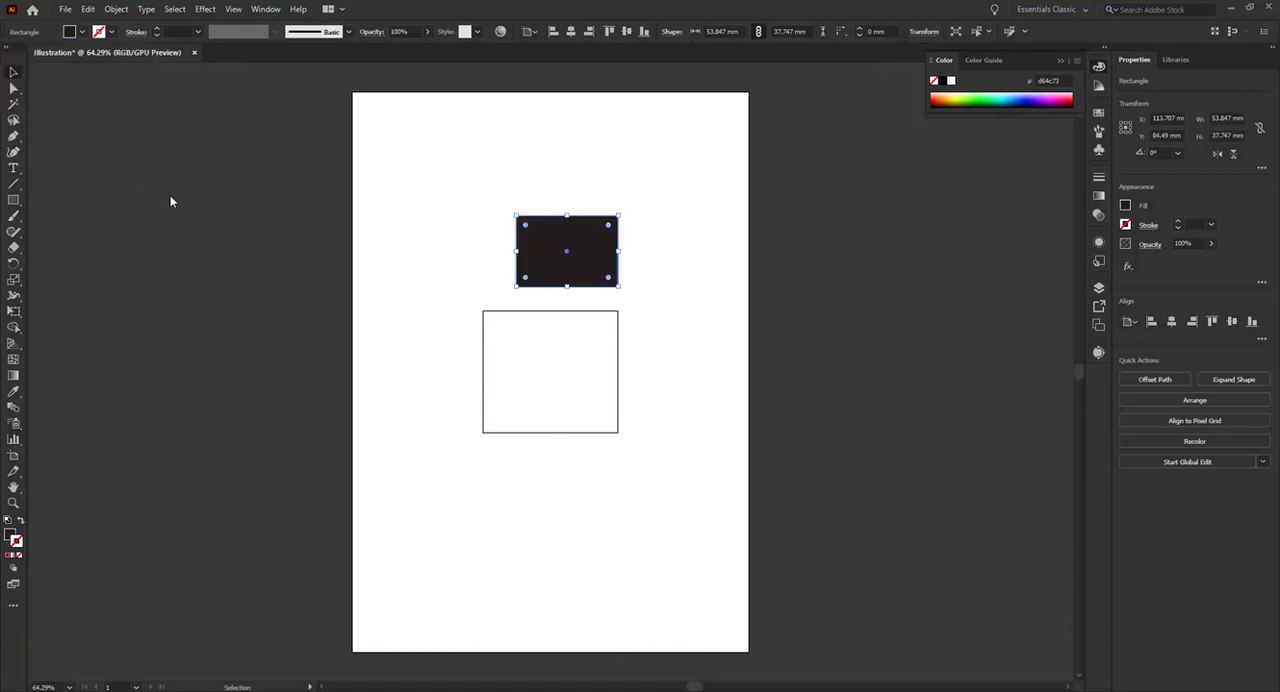
Fill the upper rectangle with the dark red swatch and open its opacity setting
{"action": "left_click", "coordinate": [13, 74]}
{"action": "left_click", "coordinate": [1126, 206]}
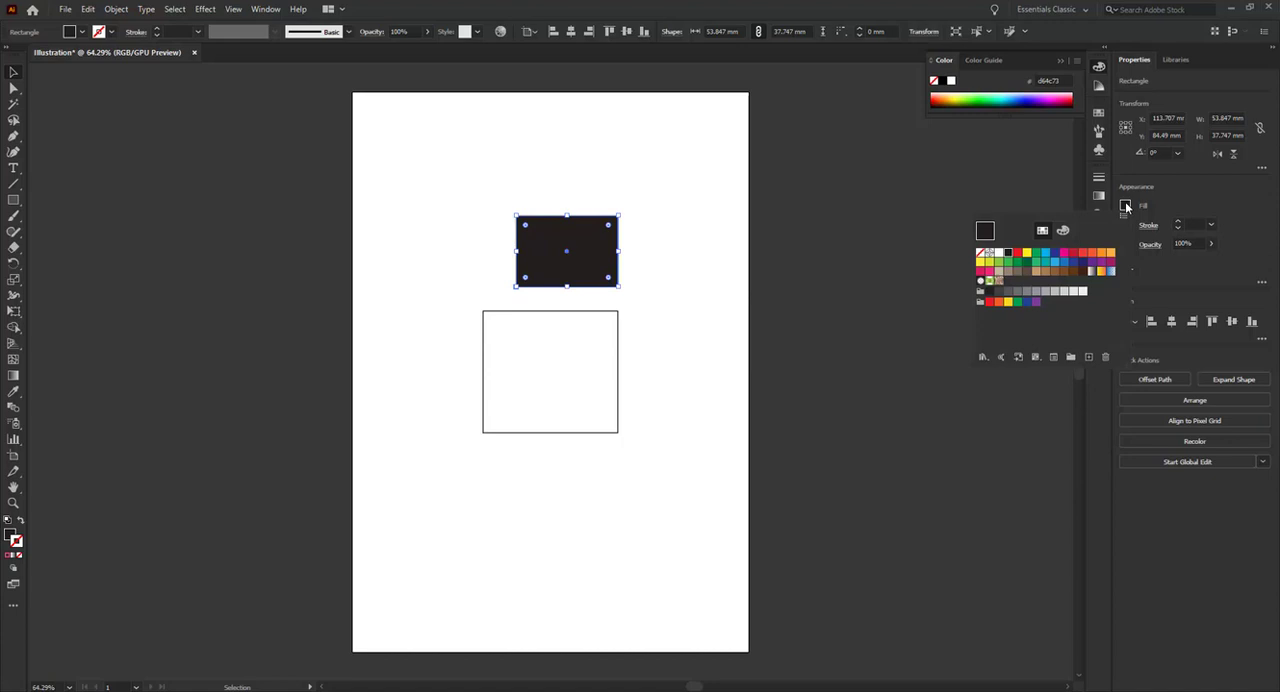
{"action": "left_click", "coordinate": [1073, 253]}
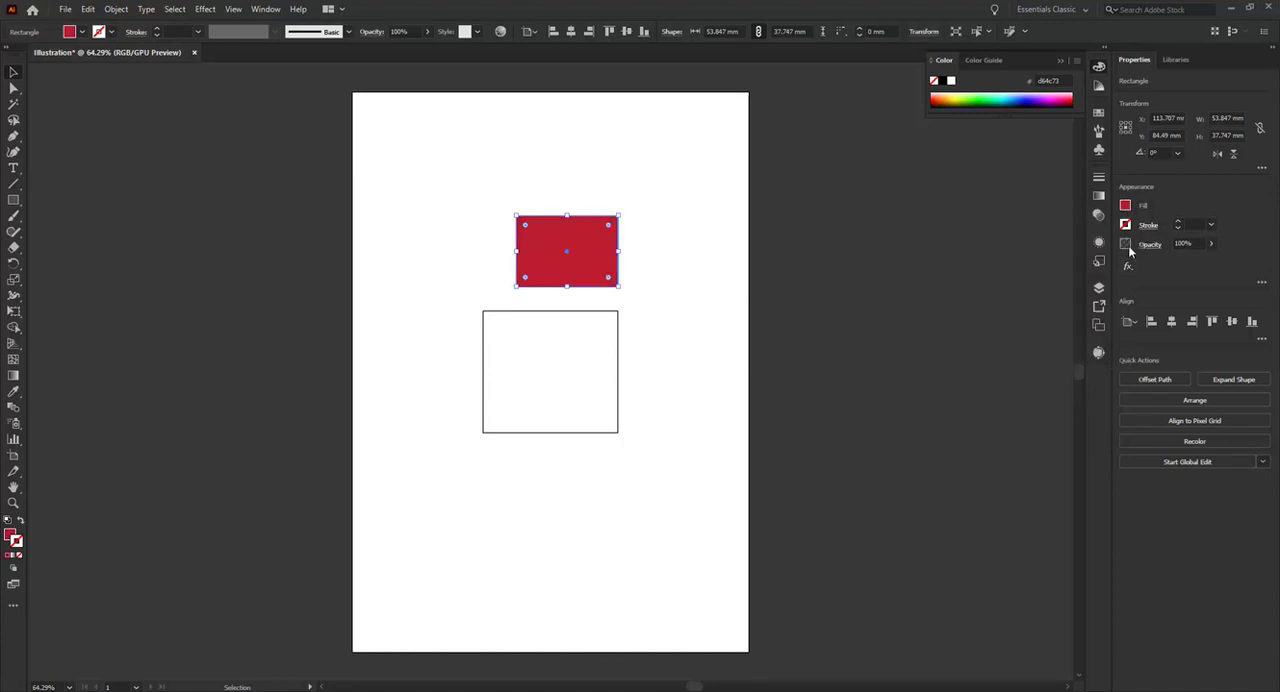
{"action": "left_click", "coordinate": [1212, 244]}
Try the Direct Selection and Selection tools on the red rectangle, ending with the whole rectangle selected
{"action": "left_click", "coordinate": [13, 90]}
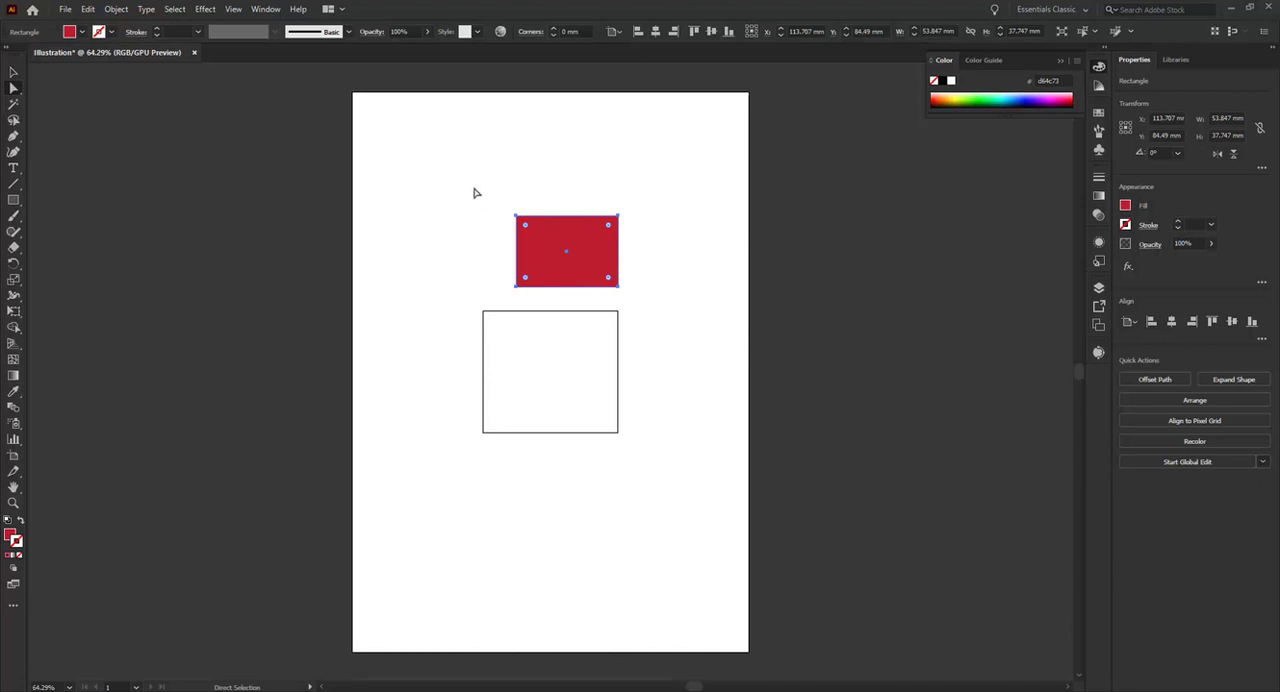
{"action": "key", "text": "alt"}
{"action": "scroll", "coordinate": [551, 251], "scroll_direction": "up", "scroll_amount": 4}
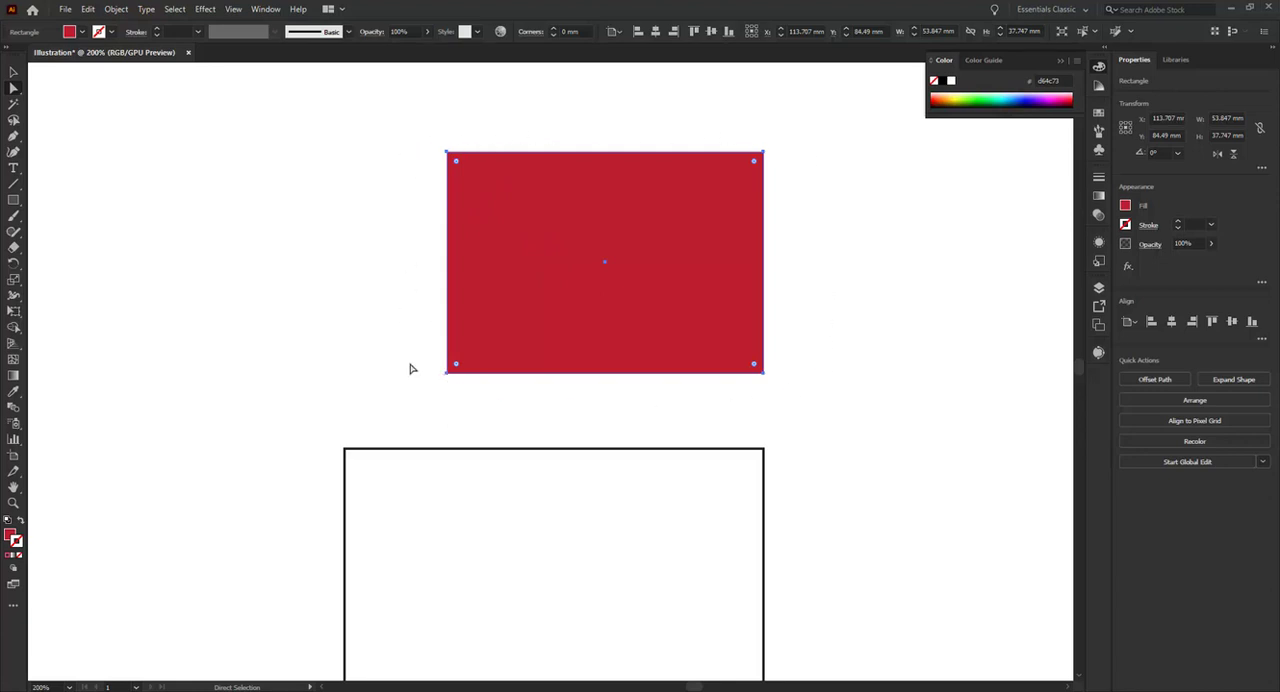
{"action": "left_click", "coordinate": [14, 73]}
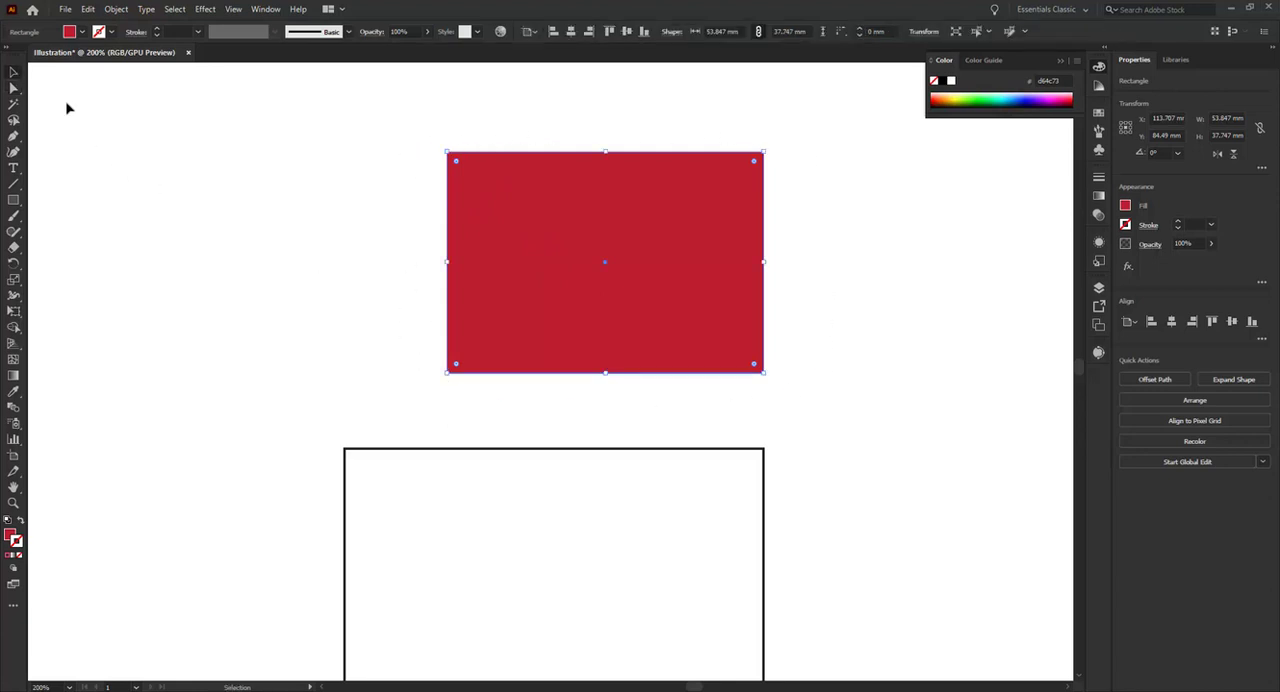
{"action": "left_click", "coordinate": [360, 240]}
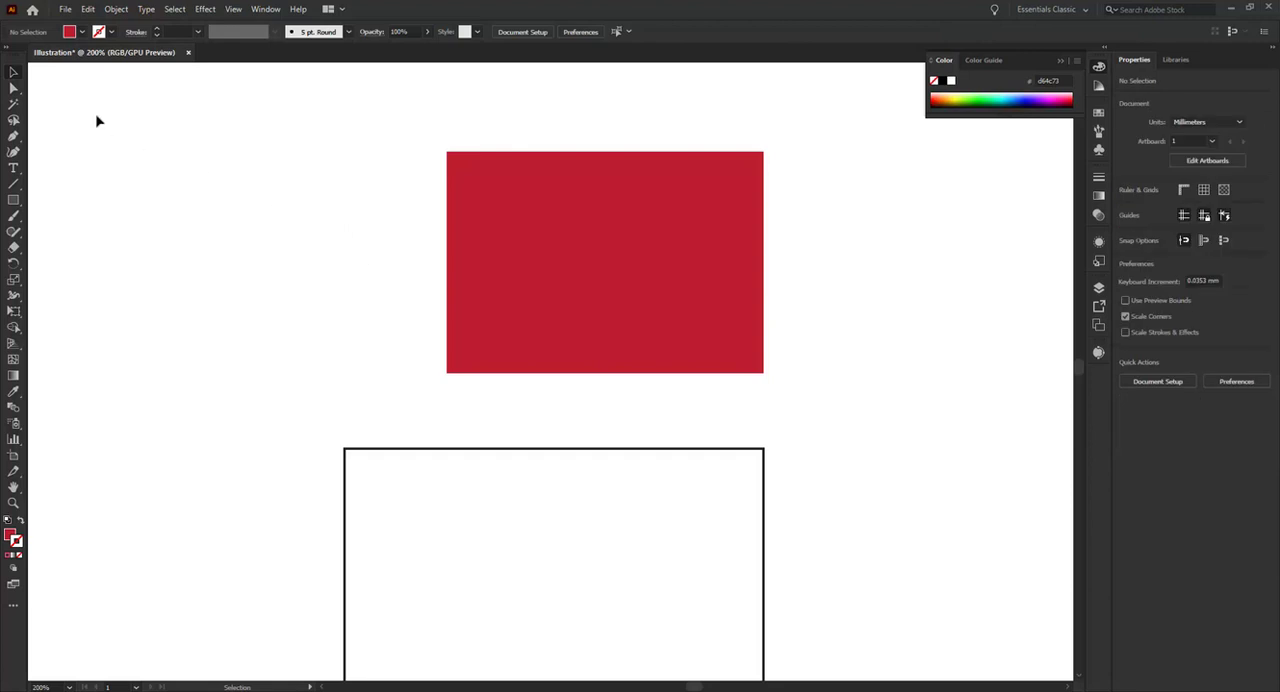
{"action": "left_click_drag", "start_coordinate": [360, 115], "coordinate": [598, 256]}
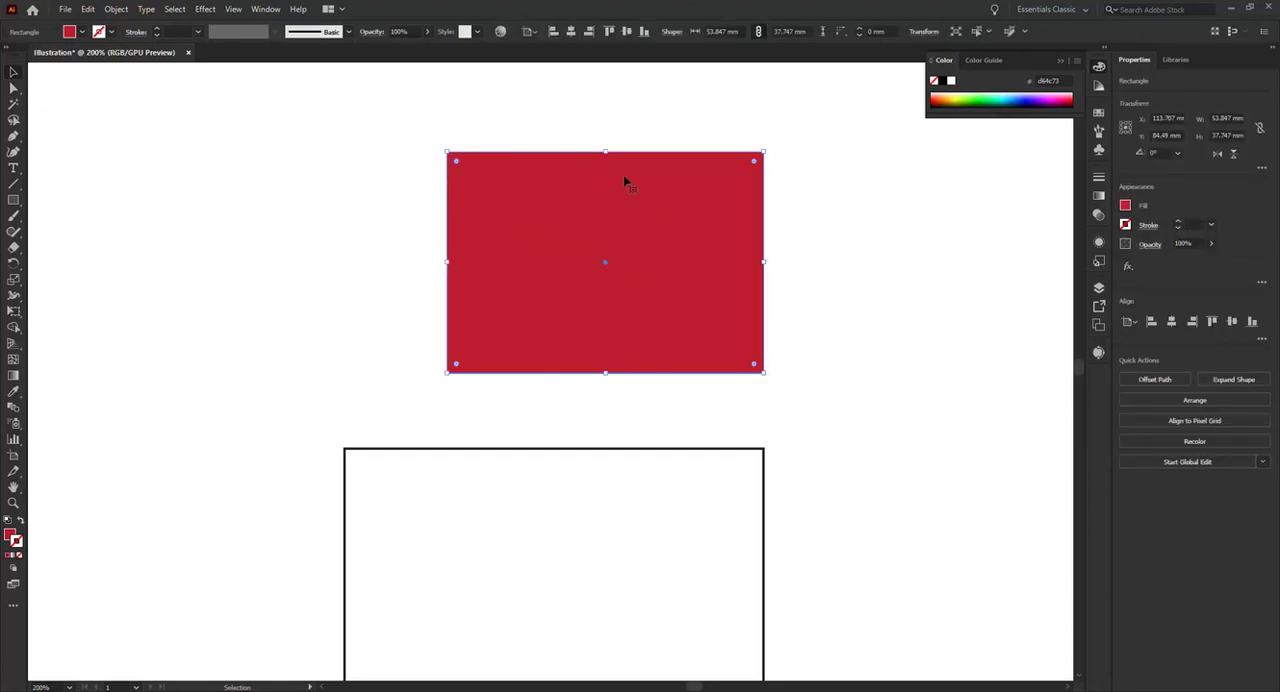
Select only the red rectangle's upper-right anchor with Direct Selection, try moving it slightly outward, and undo the move
{"action": "left_click", "coordinate": [13, 89]}
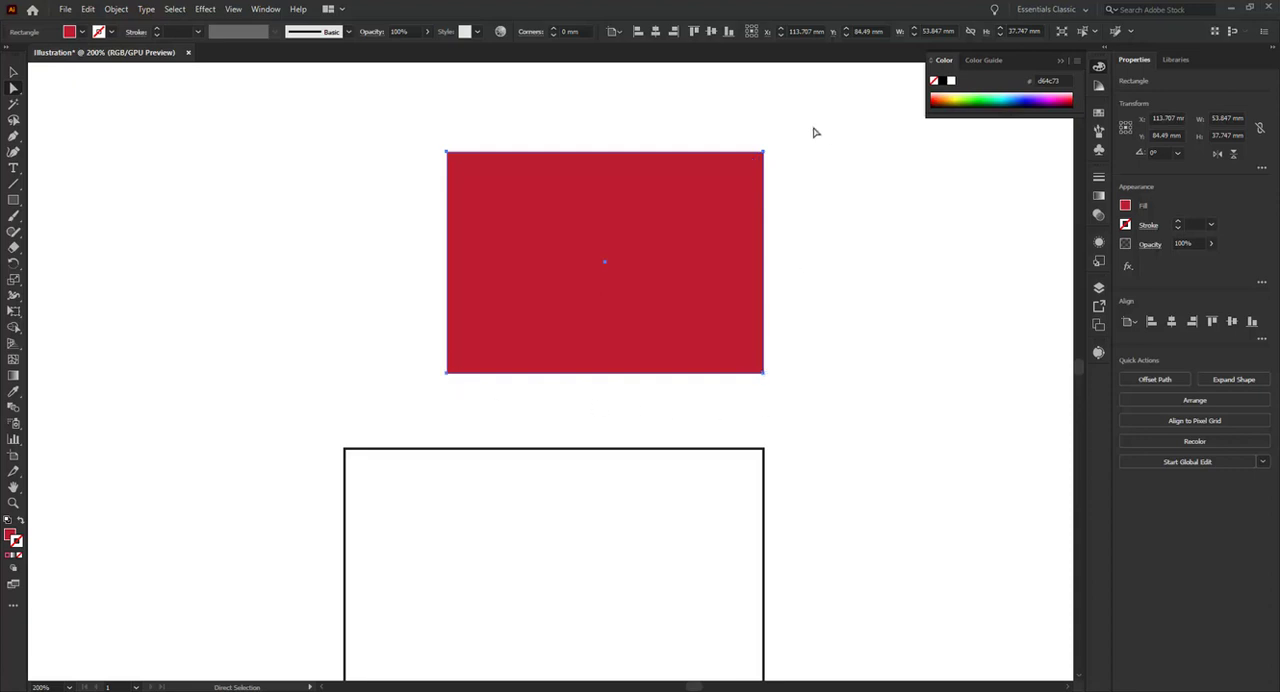
{"action": "left_click_drag", "start_coordinate": [818, 122], "coordinate": [757, 163]}
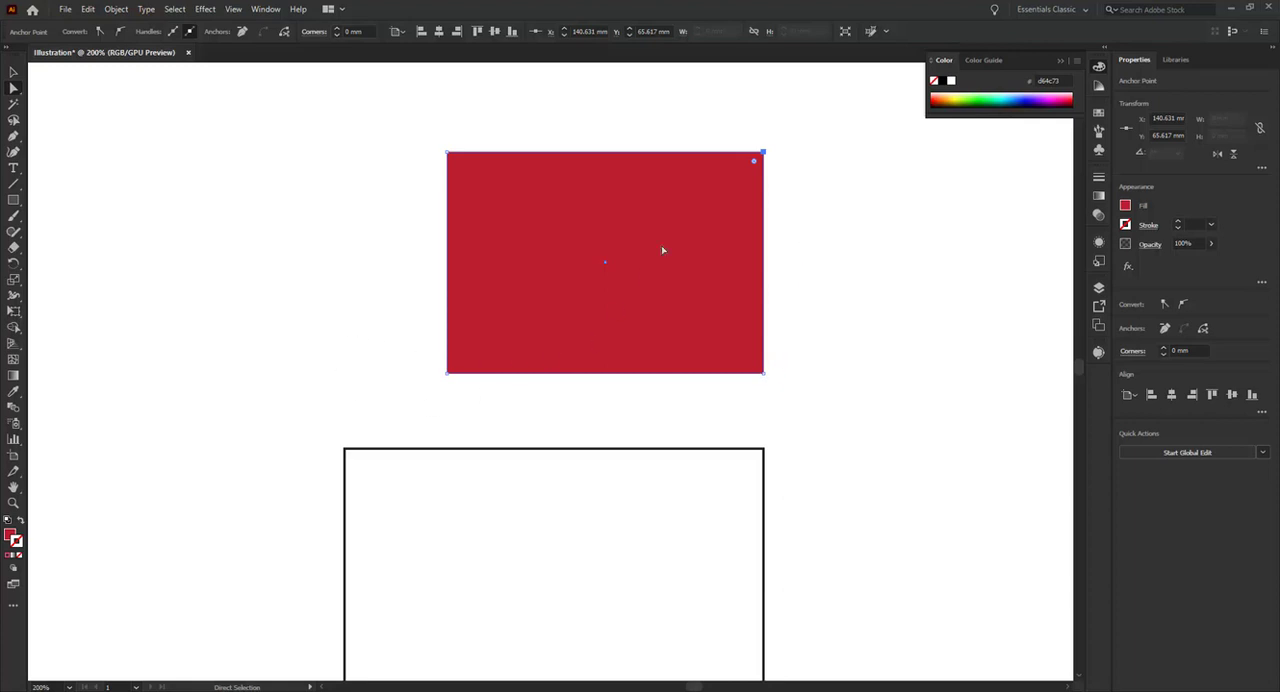
{"action": "mouse_move", "coordinate": [763, 152]}
{"action": "left_mouse_down"}
{"action": "mouse_move", "coordinate": [790, 156]}
{"action": "mouse_move", "coordinate": [831, 206]}
{"action": "mouse_move", "coordinate": [723, 200]}
{"action": "mouse_move", "coordinate": [749, 126]}
{"action": "mouse_move", "coordinate": [813, 144]}
{"action": "mouse_move", "coordinate": [777, 204]}
{"action": "mouse_move", "coordinate": [703, 157]}
{"action": "mouse_move", "coordinate": [769, 141]}
{"action": "left_mouse_up"}
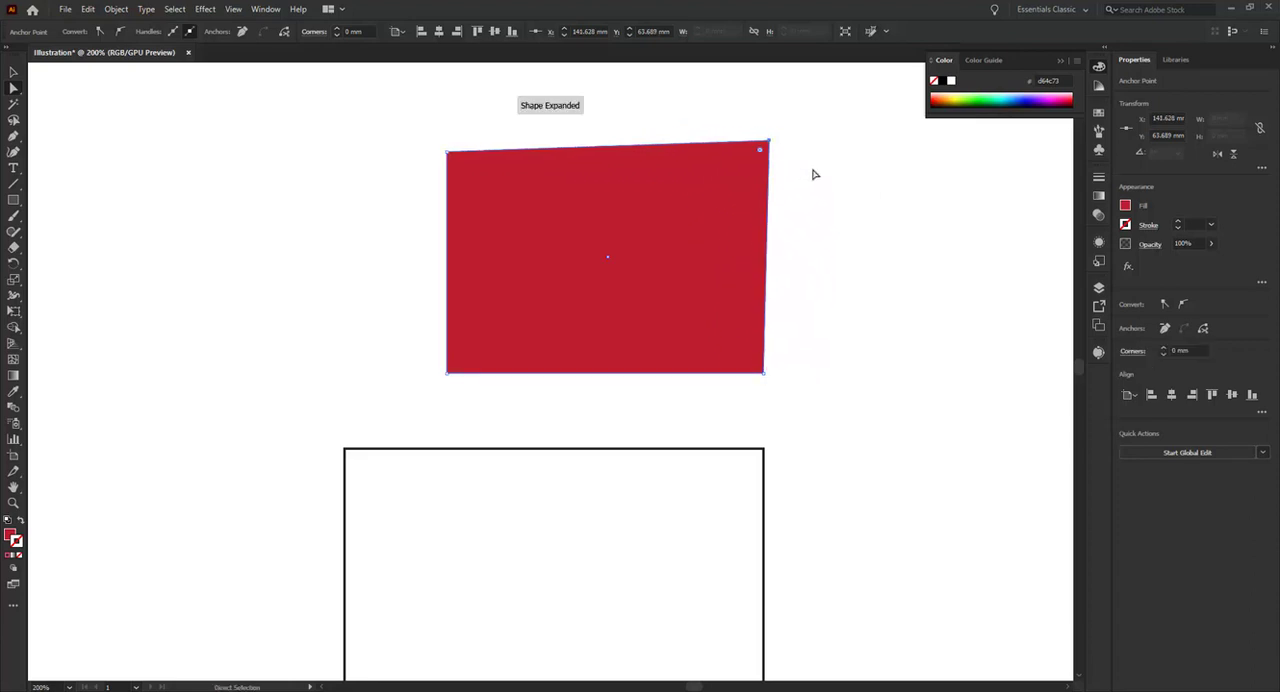
{"action": "key", "text": "ctrl+z"}
{"action": "key", "text": "ctrl+z"}
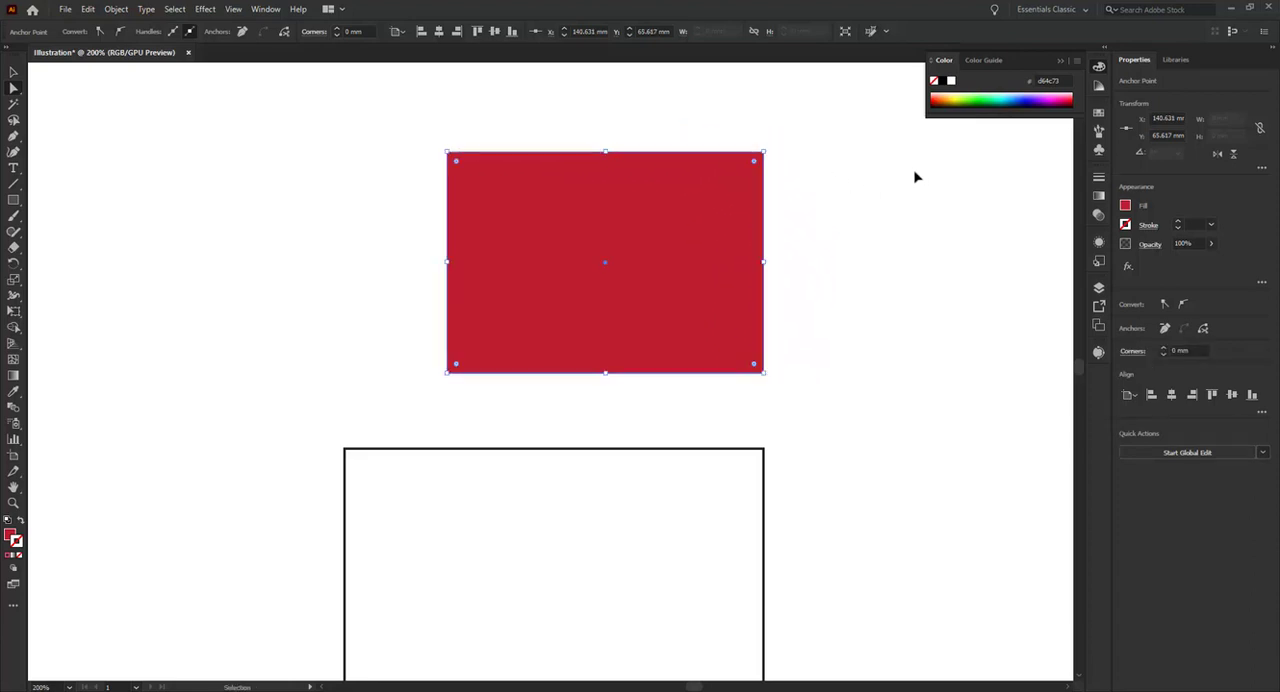
Select the red rectangle's upper-right and lower-left anchors together and move both slightly up and to the right
{"action": "left_click", "coordinate": [764, 153]}
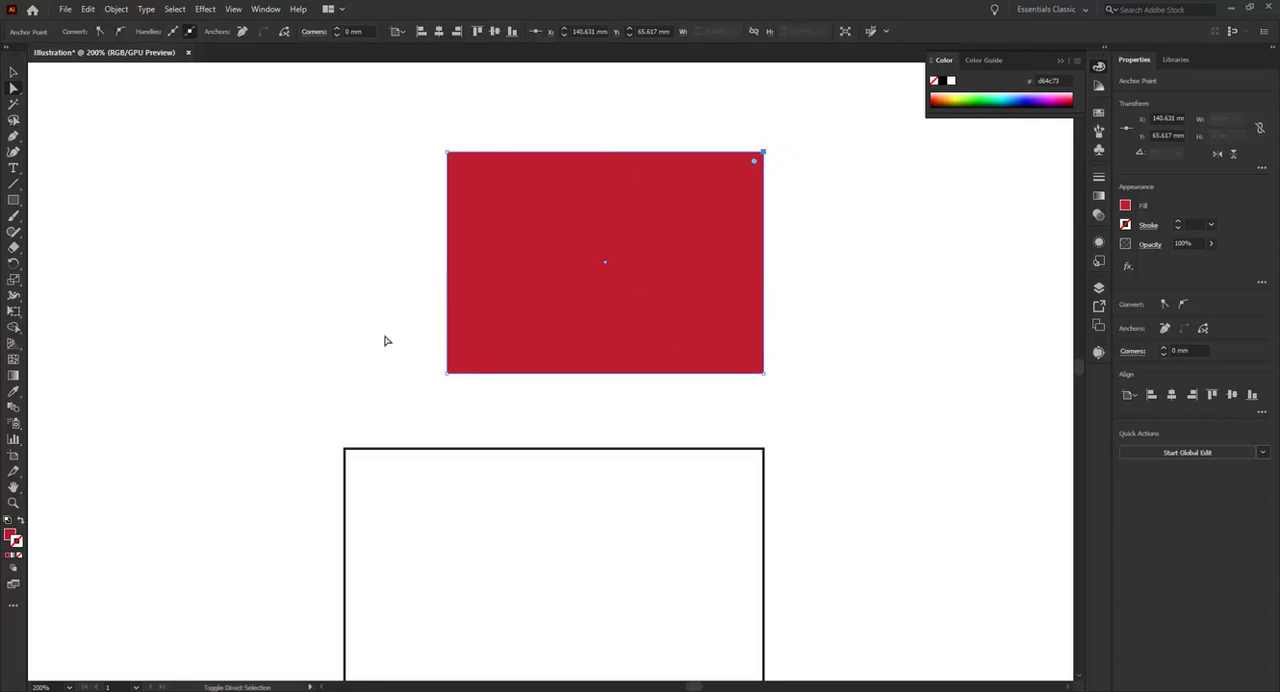
{"action": "left_click_drag", "start_coordinate": [382, 336], "coordinate": [481, 408]}
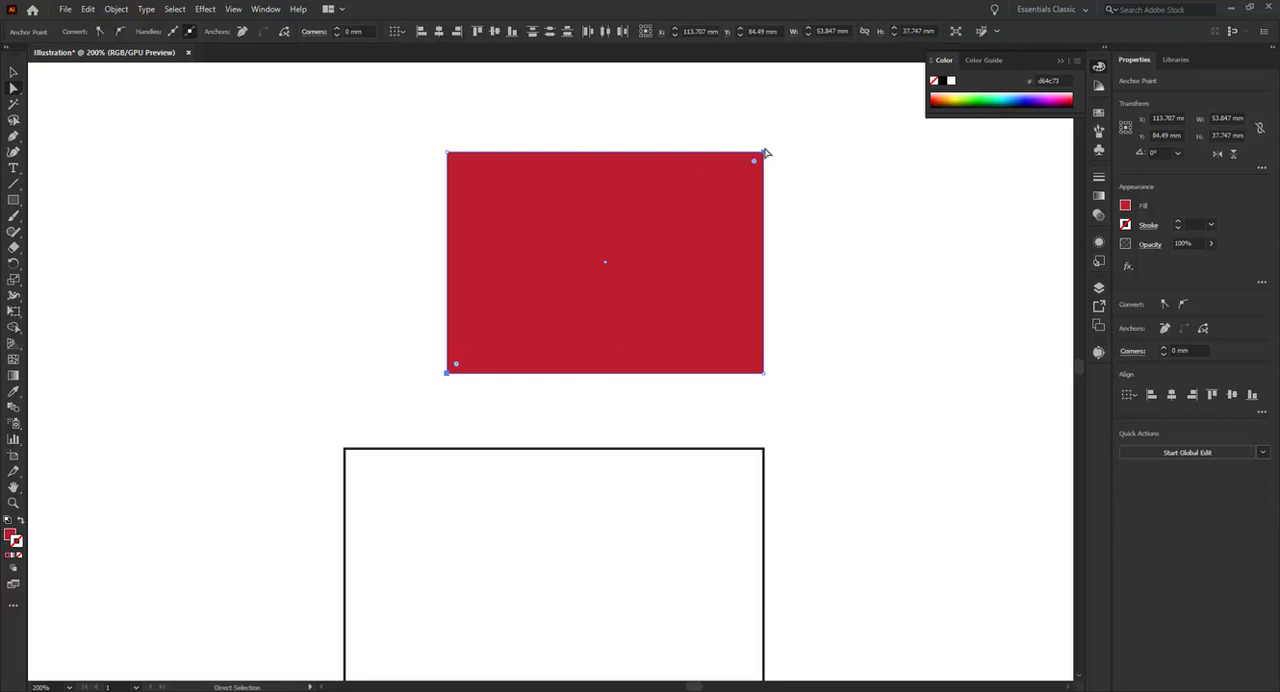
{"action": "mouse_move", "coordinate": [770, 154]}
{"action": "left_mouse_down"}
{"action": "mouse_move", "coordinate": [777, 180]}
{"action": "mouse_move", "coordinate": [829, 197]}
{"action": "mouse_move", "coordinate": [789, 106]}
{"action": "mouse_move", "coordinate": [600, 94]}
{"action": "mouse_move", "coordinate": [626, 203]}
{"action": "mouse_move", "coordinate": [769, 143]}
{"action": "left_mouse_up"}
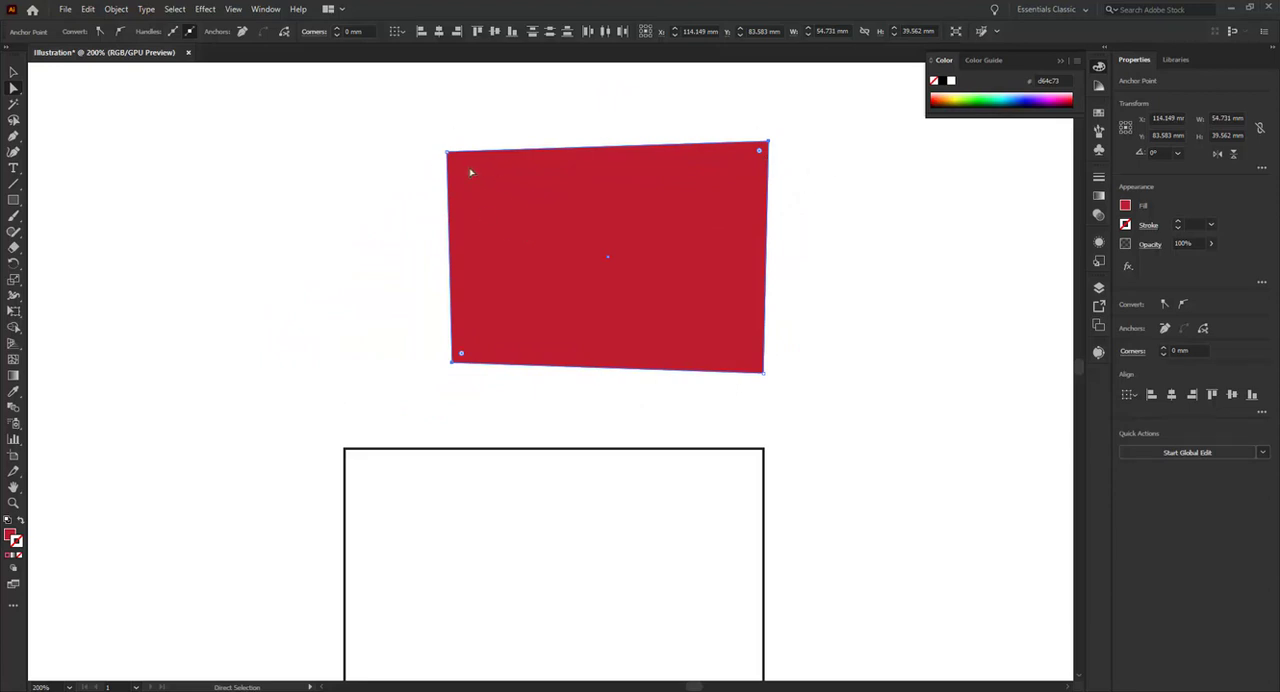
Round all corners of the red shape except the lower-right one to a radius of about 7.9 mm
{"action": "left_click_drag", "start_coordinate": [403, 108], "coordinate": [490, 385]}
{"action": "mouse_move", "coordinate": [447, 152]}
{"action": "left_mouse_down"}
{"action": "mouse_move", "coordinate": [463, 121]}
{"action": "mouse_move", "coordinate": [438, 167]}
{"action": "left_mouse_up"}
{"action": "key", "text": "ctrl+z"}
{"action": "left_click_drag", "start_coordinate": [457, 163], "coordinate": [513, 185]}
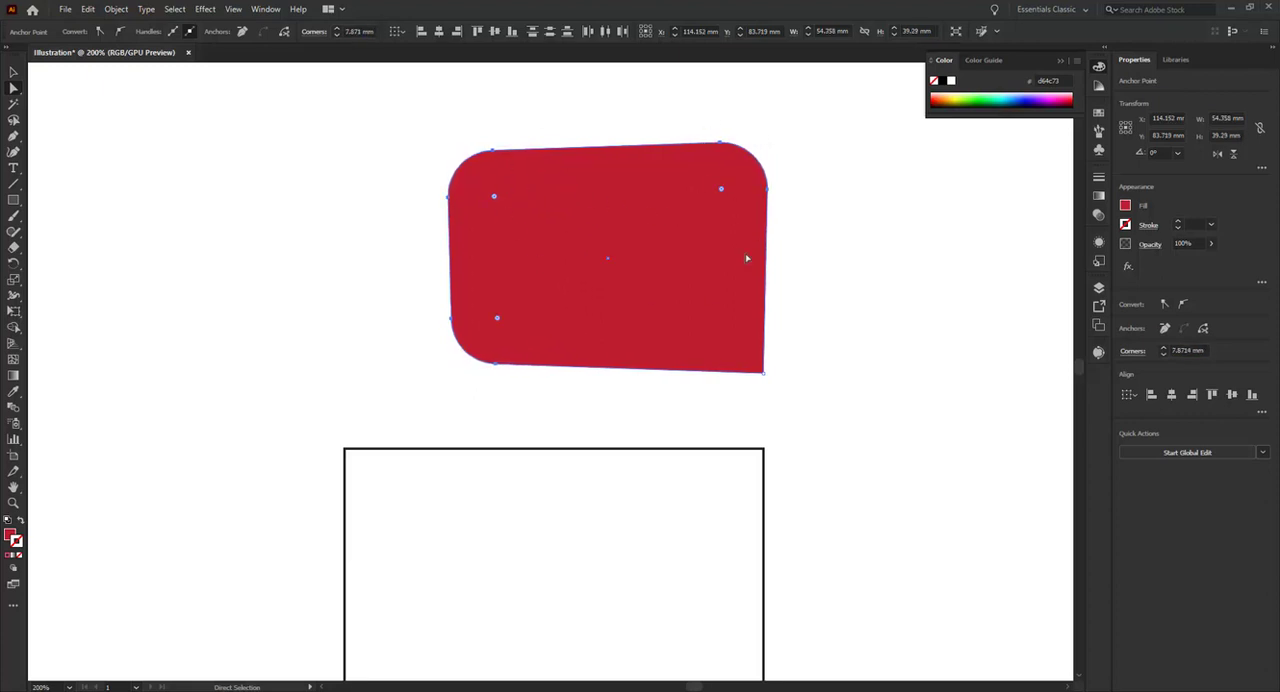
Round the red shape's remaining lower-right corner into one large sweeping curve and deselect the shape
{"action": "left_click", "coordinate": [760, 368]}
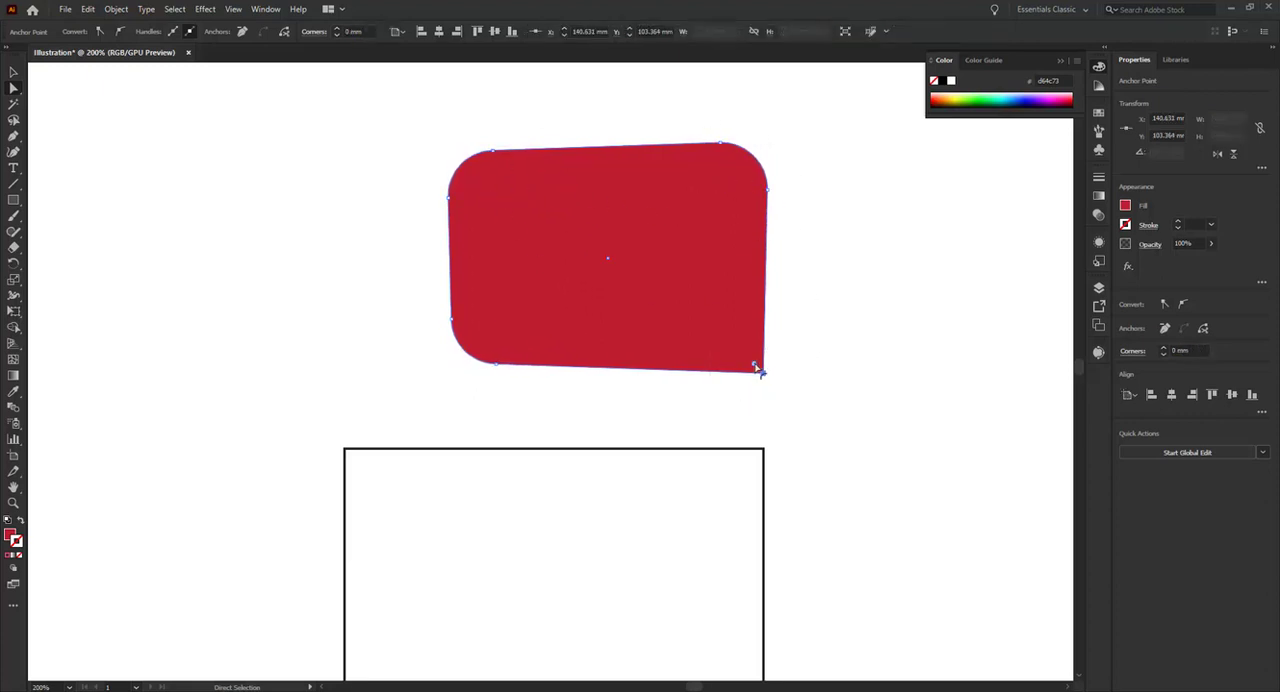
{"action": "left_click_drag", "start_coordinate": [757, 366], "coordinate": [600, 238]}
{"action": "left_click", "coordinate": [818, 344]}
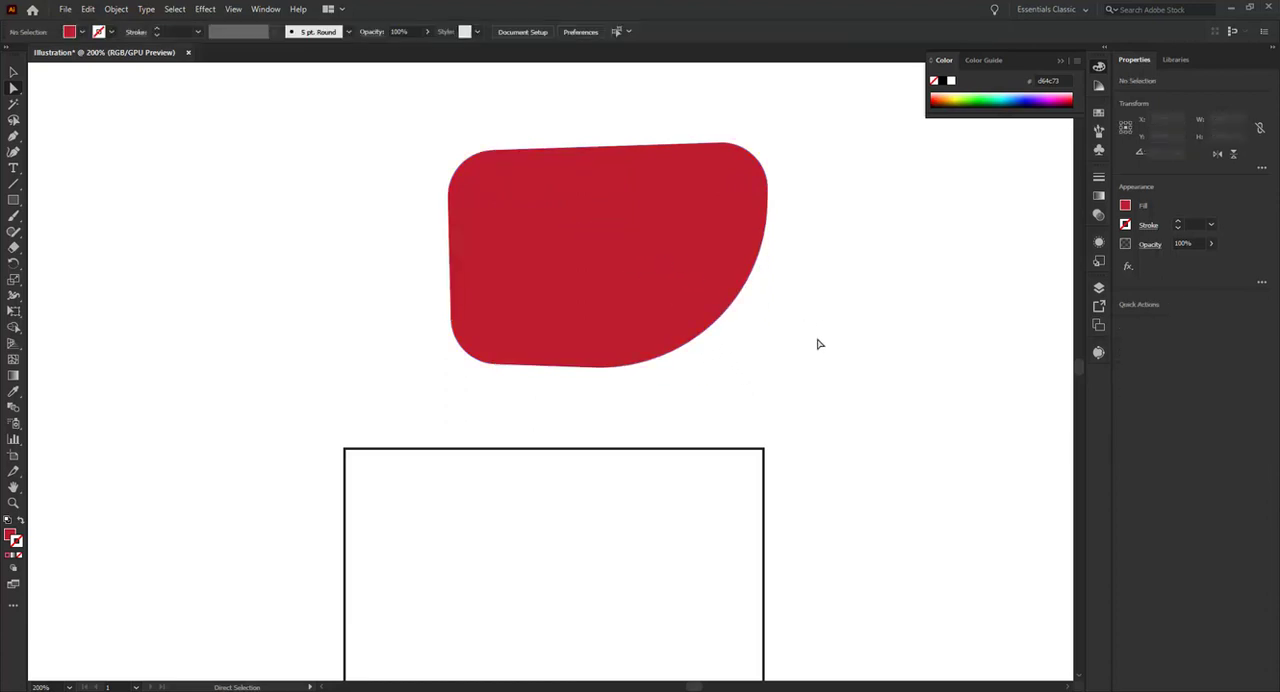
Select the whole rounded shape, fill it with the black swatch and deselect it
{"action": "key", "text": "v"}
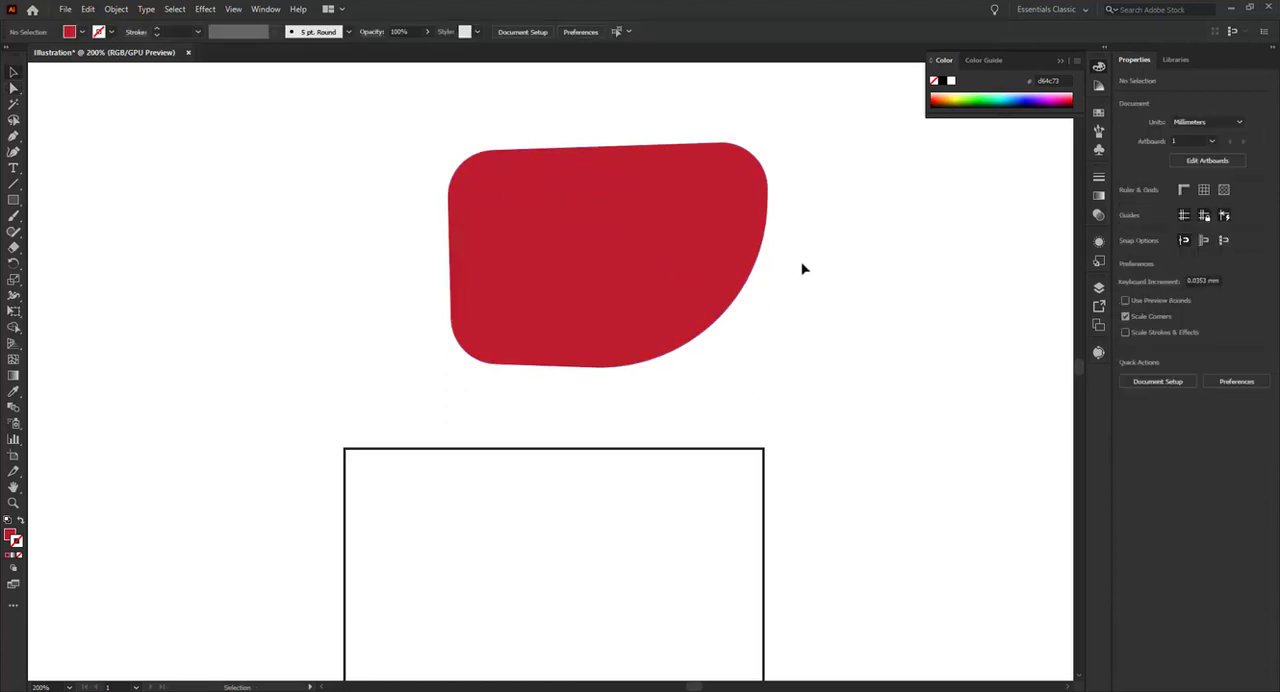
{"action": "left_click", "coordinate": [670, 233]}
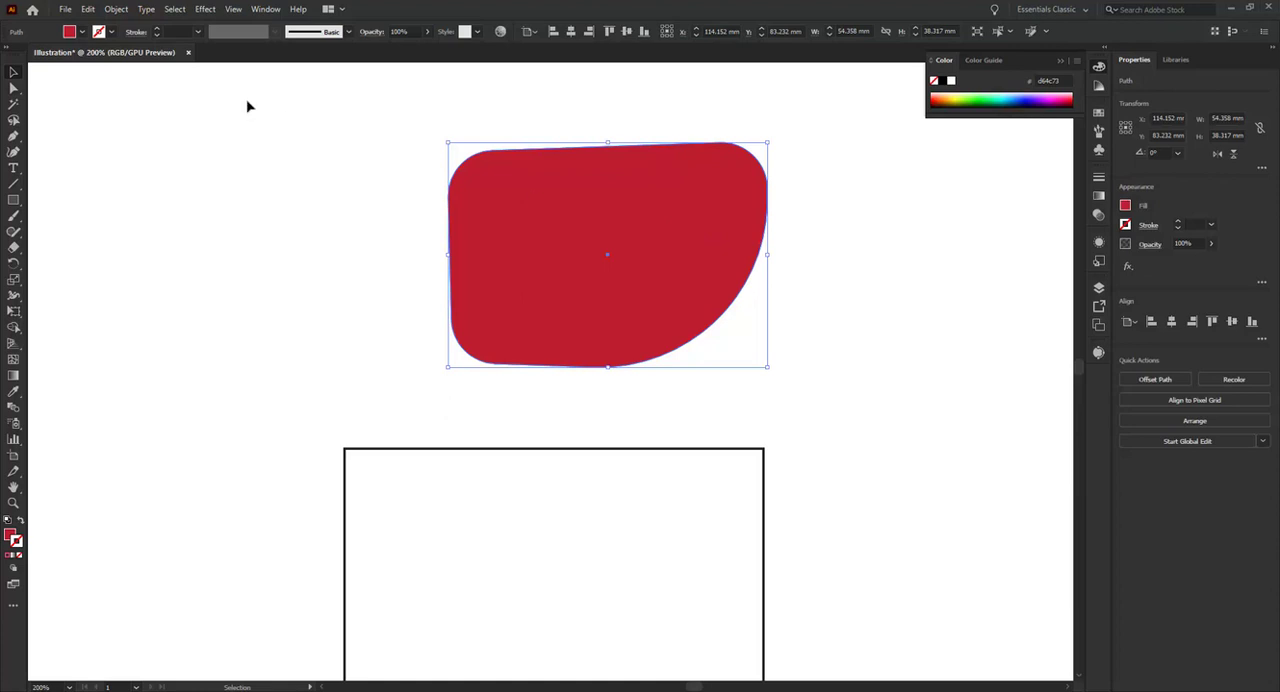
{"action": "left_click", "coordinate": [82, 33]}
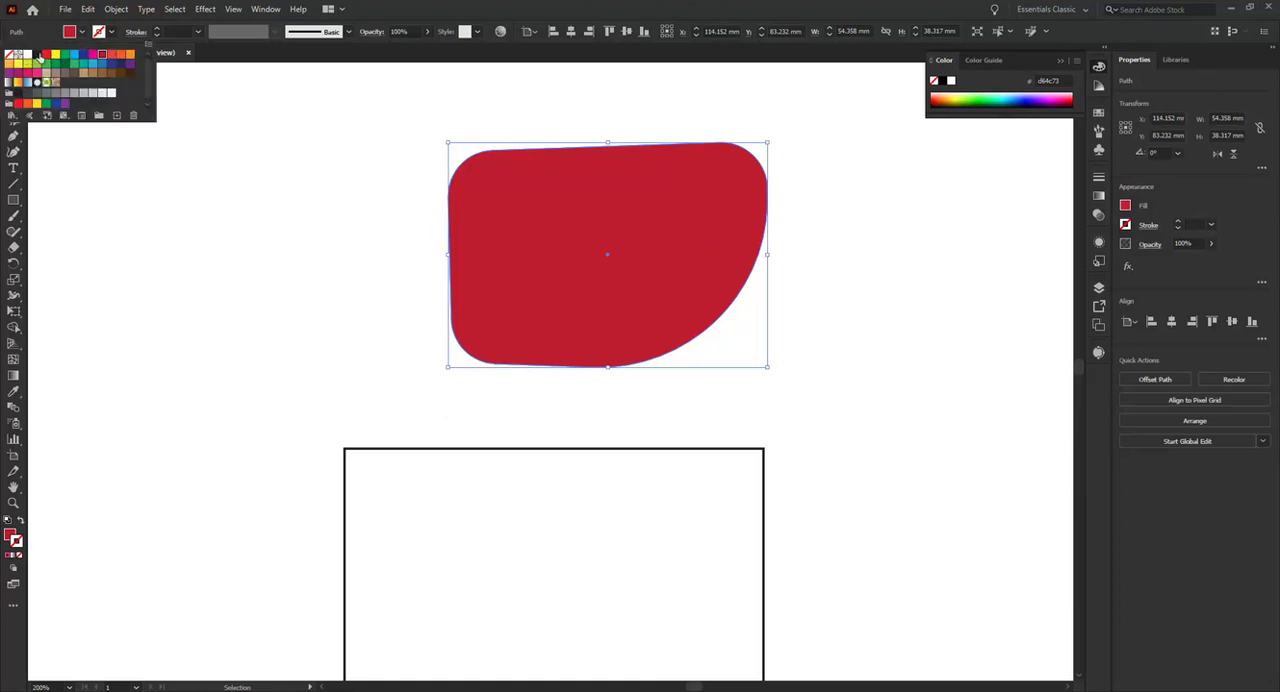
{"action": "left_click", "coordinate": [38, 55]}
{"action": "left_click", "coordinate": [361, 178]}
{"action": "left_click", "coordinate": [318, 247]}
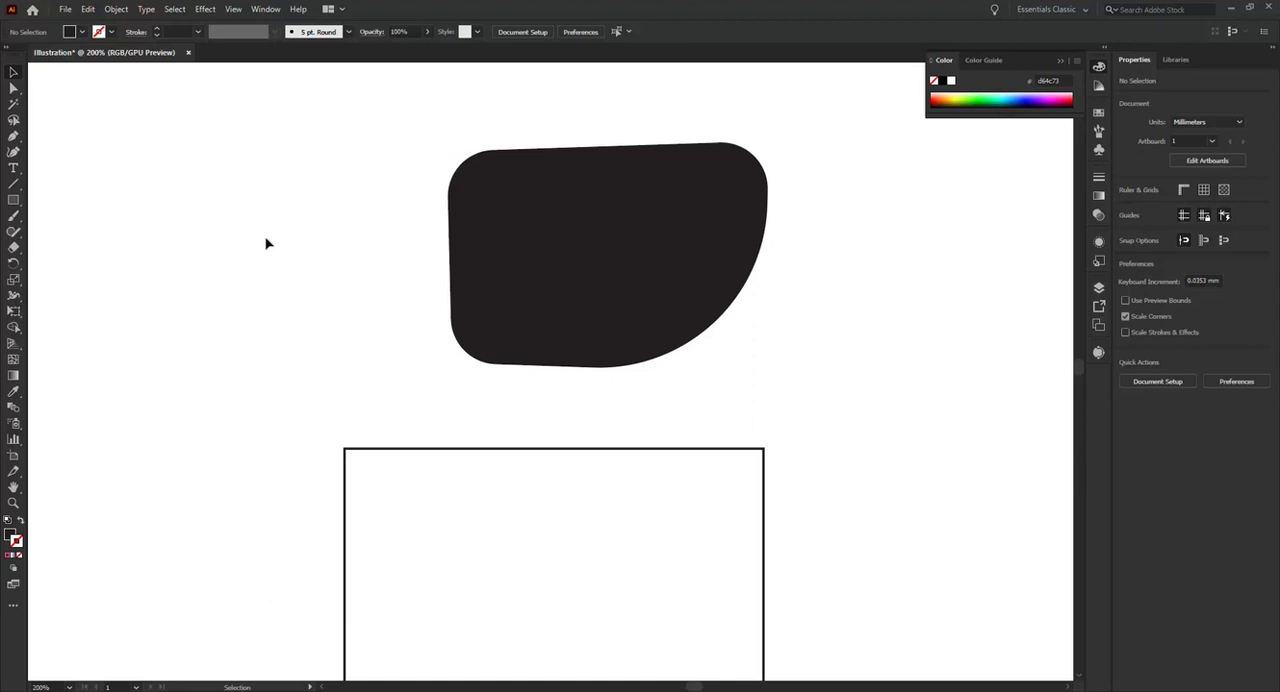
Move the outlined rectangle straight up to overlap the lower part of the black shape and activate the Shape Builder tool
{"action": "left_click_drag", "start_coordinate": [414, 449], "coordinate": [414, 292]}
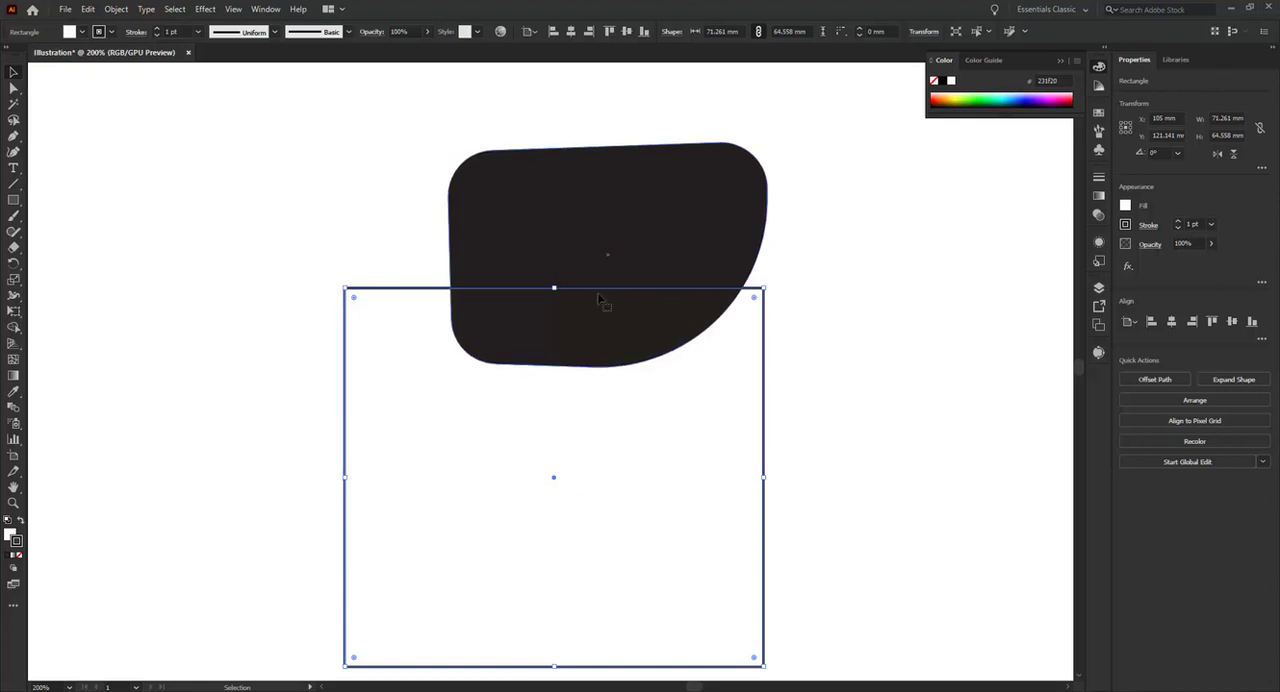
{"action": "left_click", "coordinate": [15, 328]}
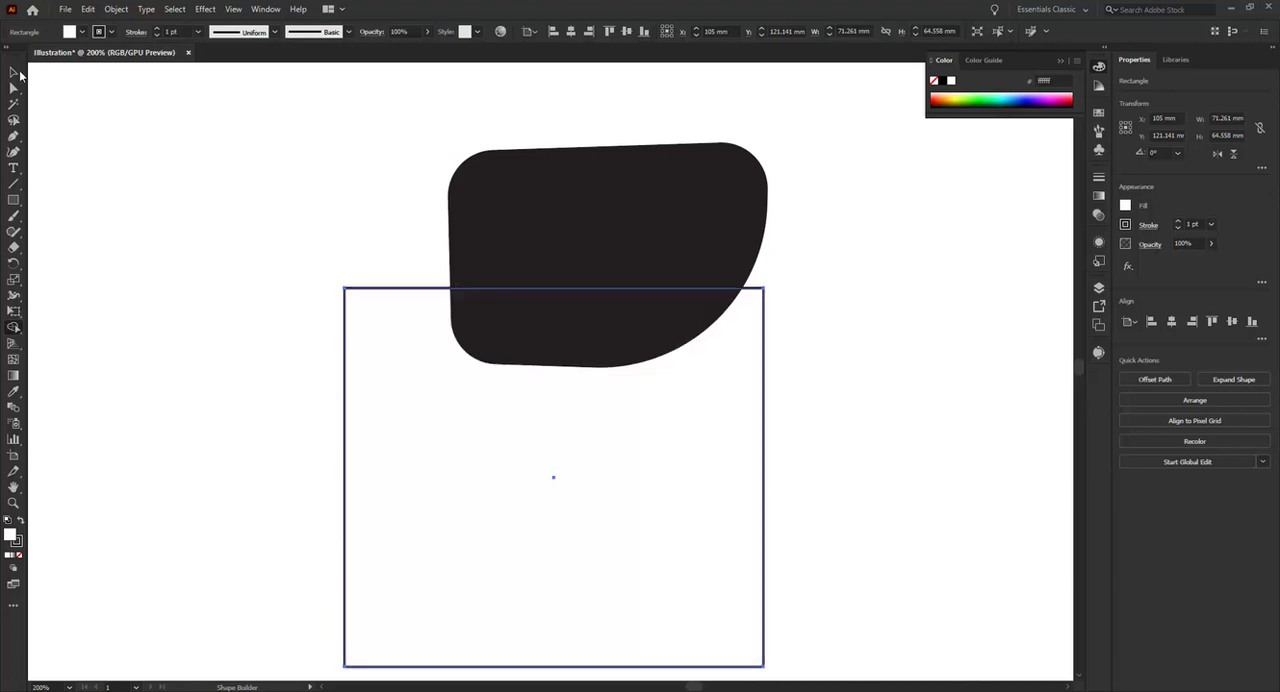
Select the black shape together with the outlined rectangle and activate the Shape Builder tool
{"action": "left_click", "coordinate": [13, 72]}
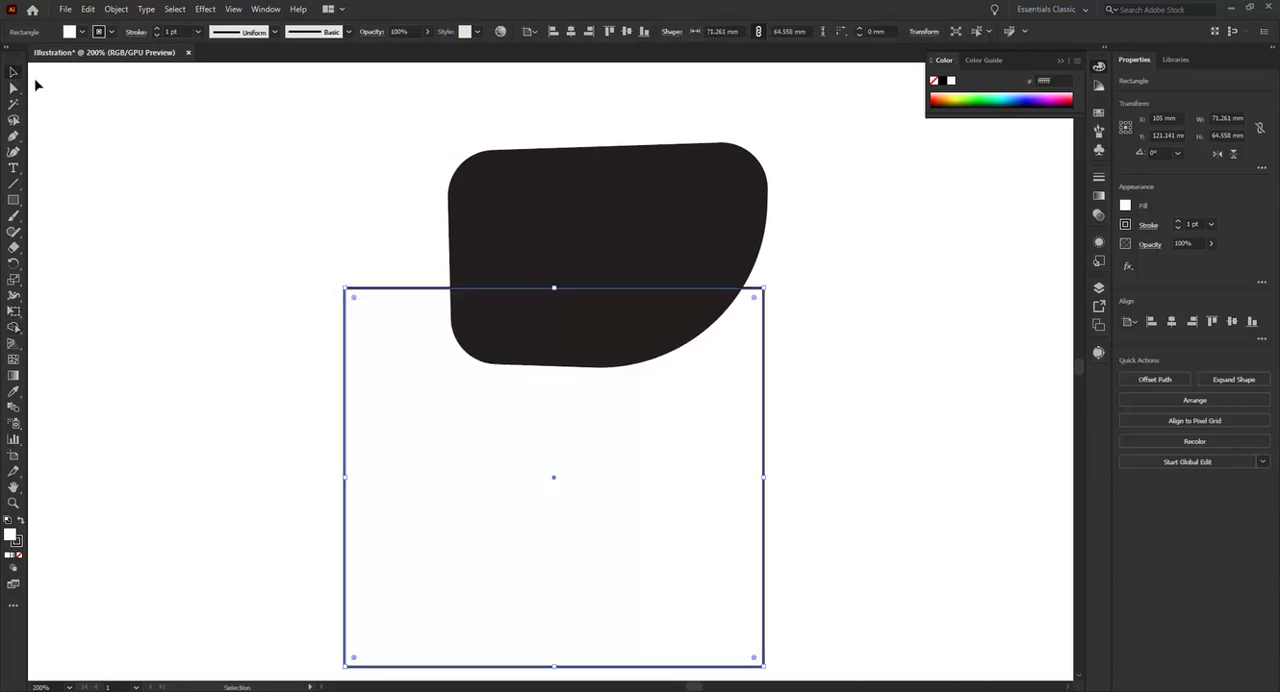
{"action": "left_click_drag", "start_coordinate": [198, 139], "coordinate": [703, 457]}
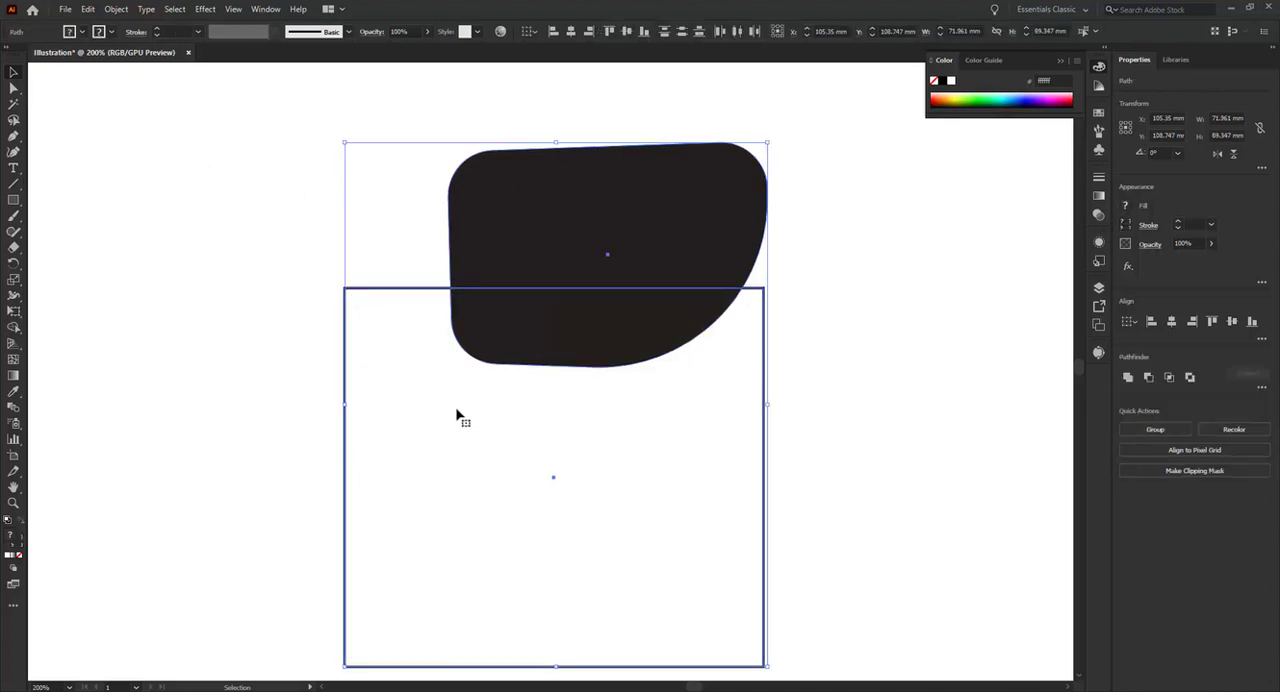
{"action": "key", "text": "shift+m"}
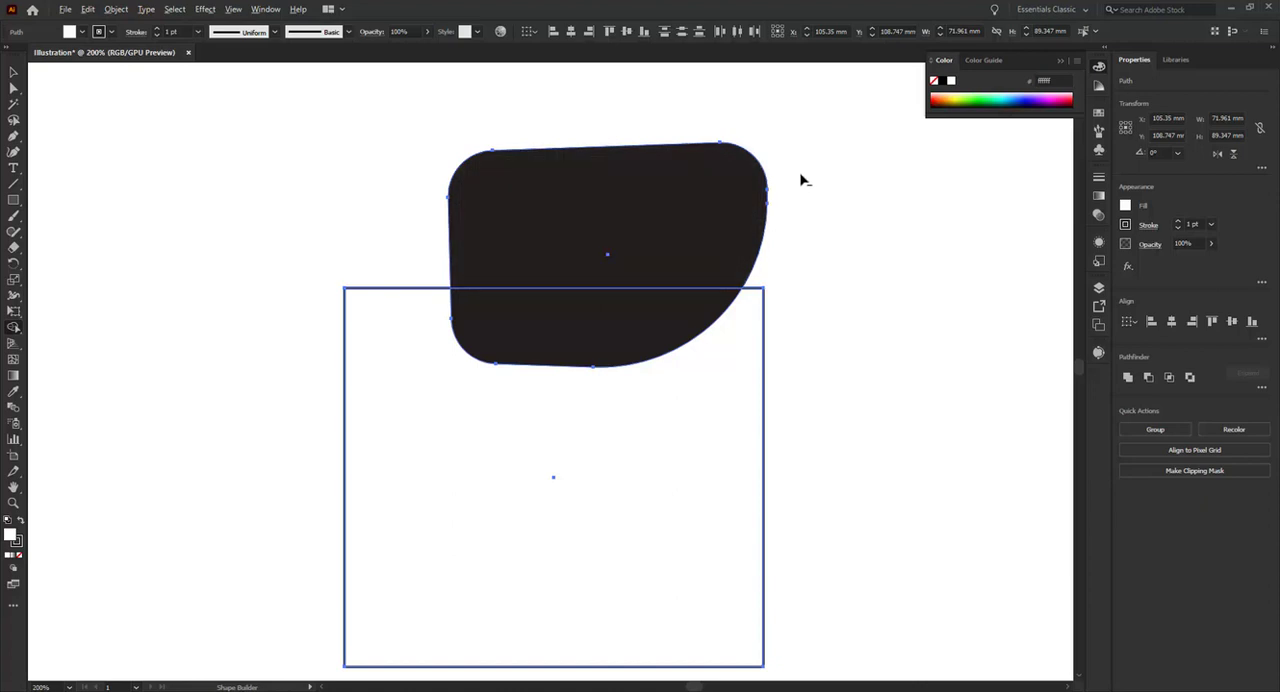
{"action": "mouse_move", "coordinate": [728, 191]}
{"action": "left_mouse_down", "text": "alt"}
{"action": "mouse_move", "coordinate": [663, 254]}
{"action": "mouse_move", "coordinate": [629, 327]}
{"action": "left_mouse_up", "text": "alt"}
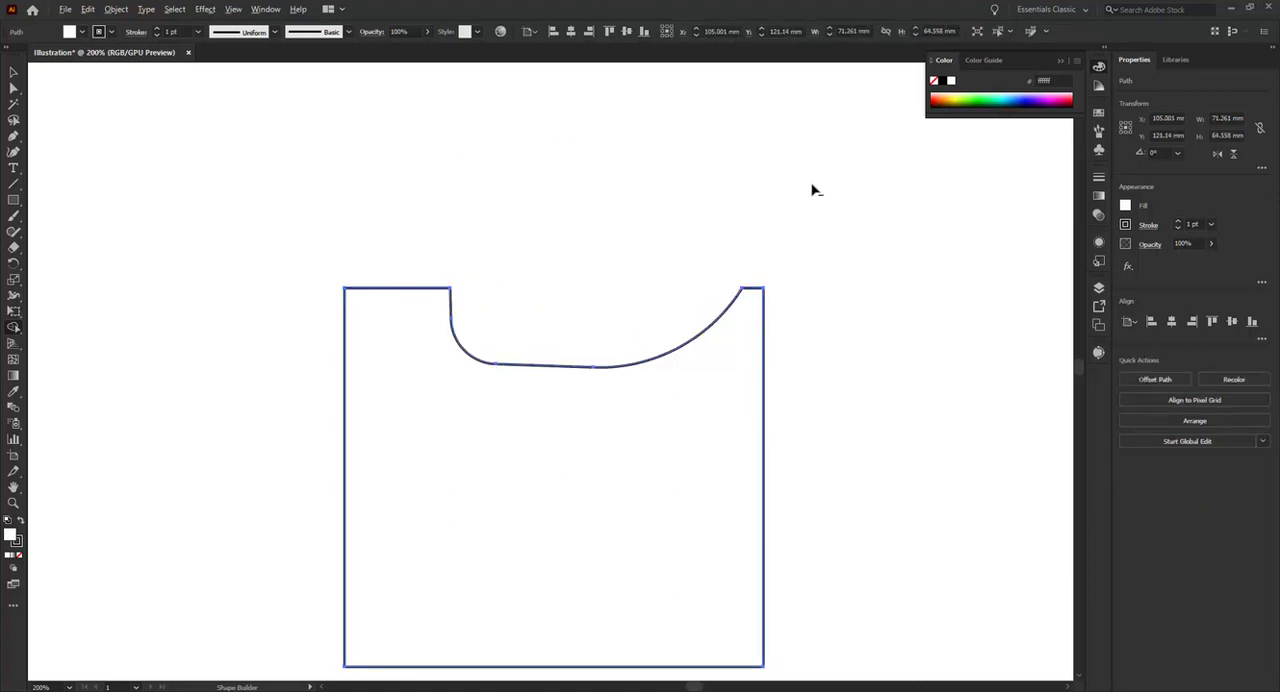
{"action": "key", "text": "ctrl+z"}
{"action": "key", "text": "ctrl+z"}
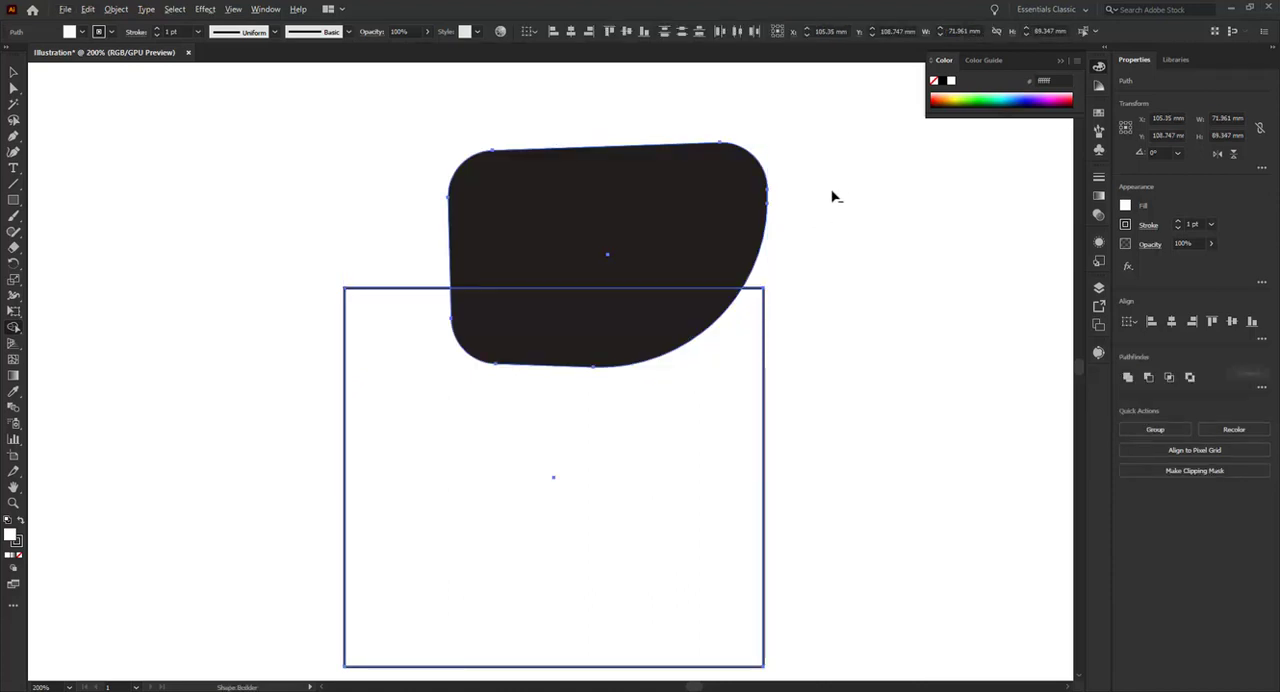
Subtract the whole black shape, including its overlap with the rectangle, using the Shape Builder to cut a curved notch into the rectangle
{"action": "mouse_move", "coordinate": [824, 207]}
{"action": "left_mouse_down"}
{"action": "mouse_move", "coordinate": [800, 176]}
{"action": "mouse_move", "coordinate": [770, 168]}
{"action": "mouse_move", "coordinate": [699, 187]}
{"action": "left_mouse_up"}
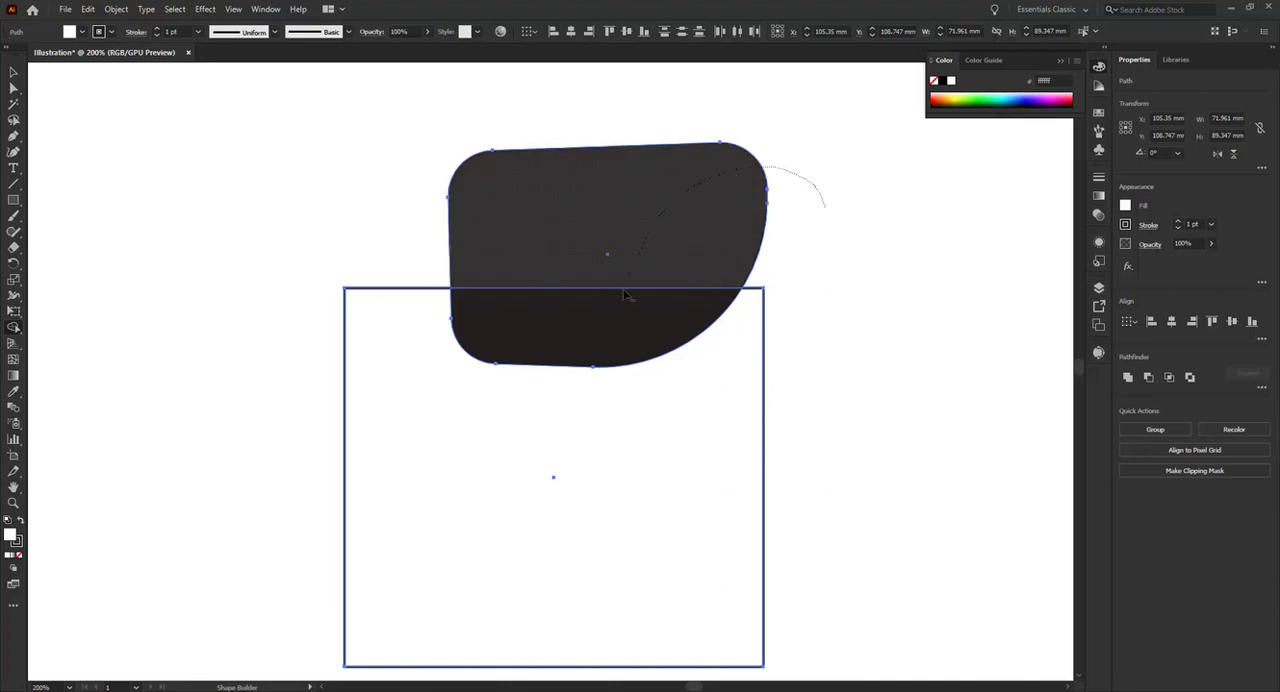
{"action": "mouse_move", "coordinate": [624, 295]}
{"action": "left_mouse_down"}
{"action": "mouse_move", "coordinate": [591, 318]}
{"action": "mouse_move", "coordinate": [580, 310]}
{"action": "left_mouse_up"}
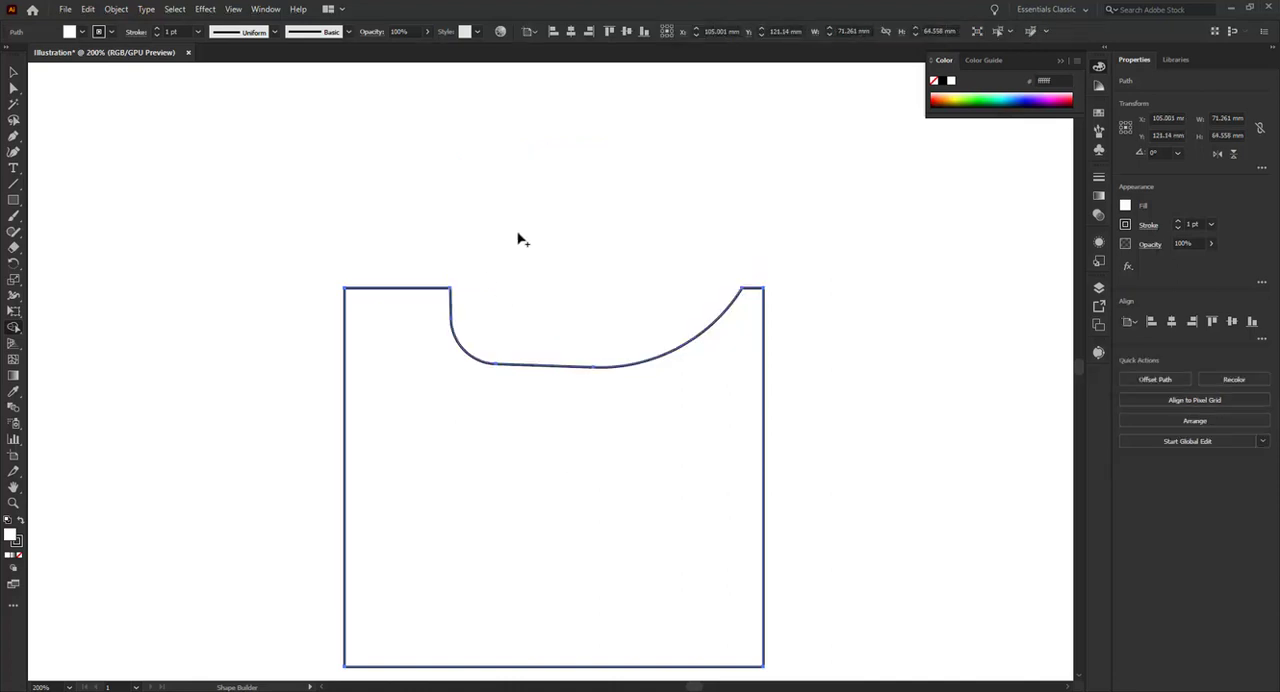
{"action": "left_click", "coordinate": [13, 73]}
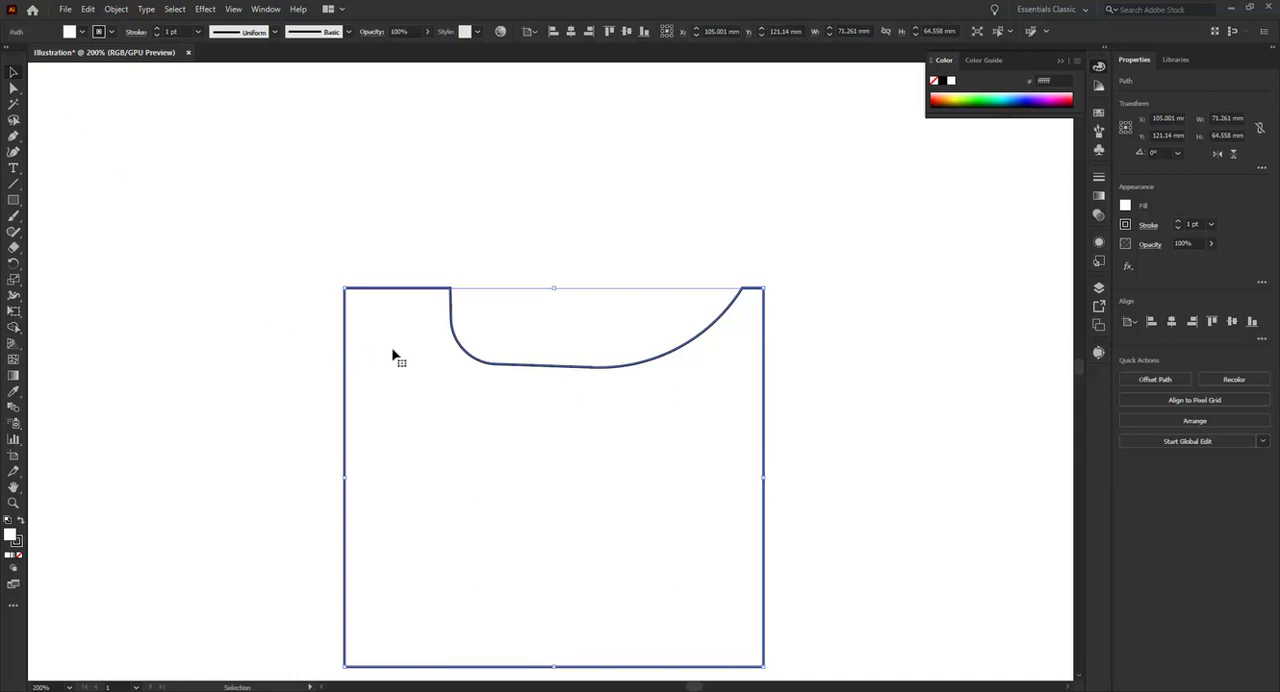
Raise the top edge beside the notch's left side by about 18 mm, round its two corners to about 9 mm, and deselect the shape
{"action": "key", "text": "a"}
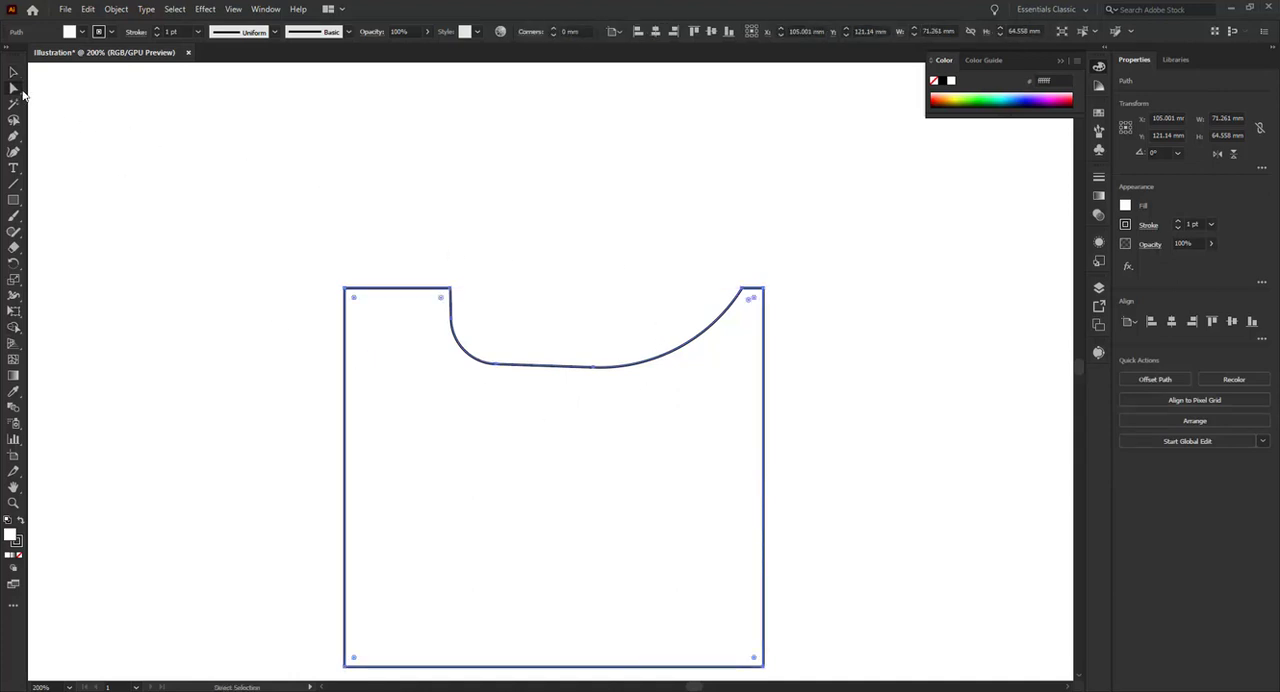
{"action": "left_click_drag", "start_coordinate": [504, 263], "coordinate": [286, 300]}
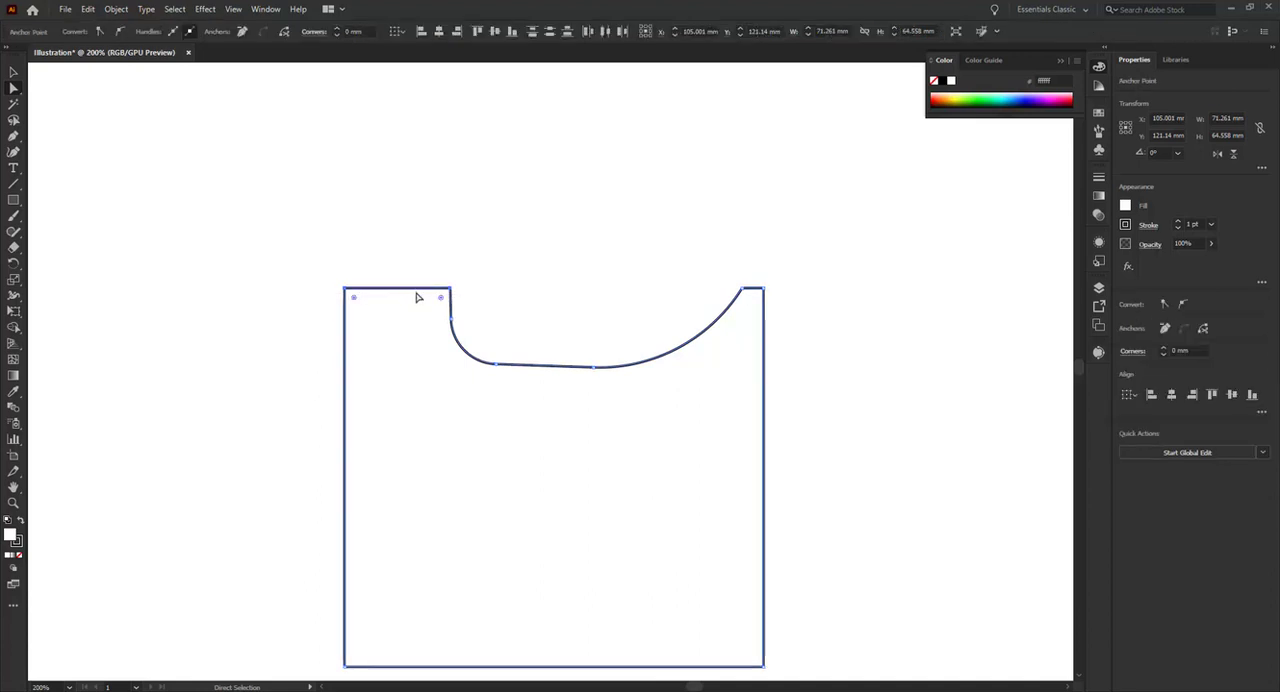
{"action": "left_click_drag", "start_coordinate": [417, 290], "coordinate": [431, 205]}
{"action": "left_click", "coordinate": [571, 283]}
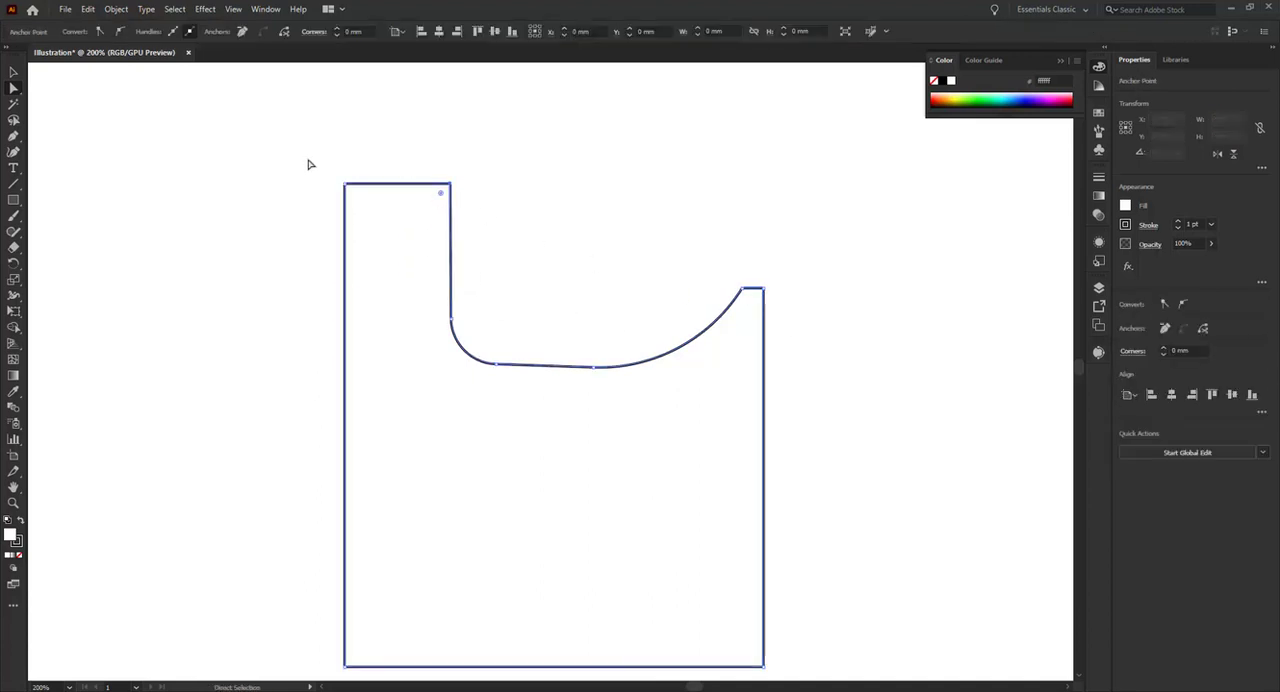
{"action": "left_click_drag", "start_coordinate": [309, 163], "coordinate": [390, 266]}
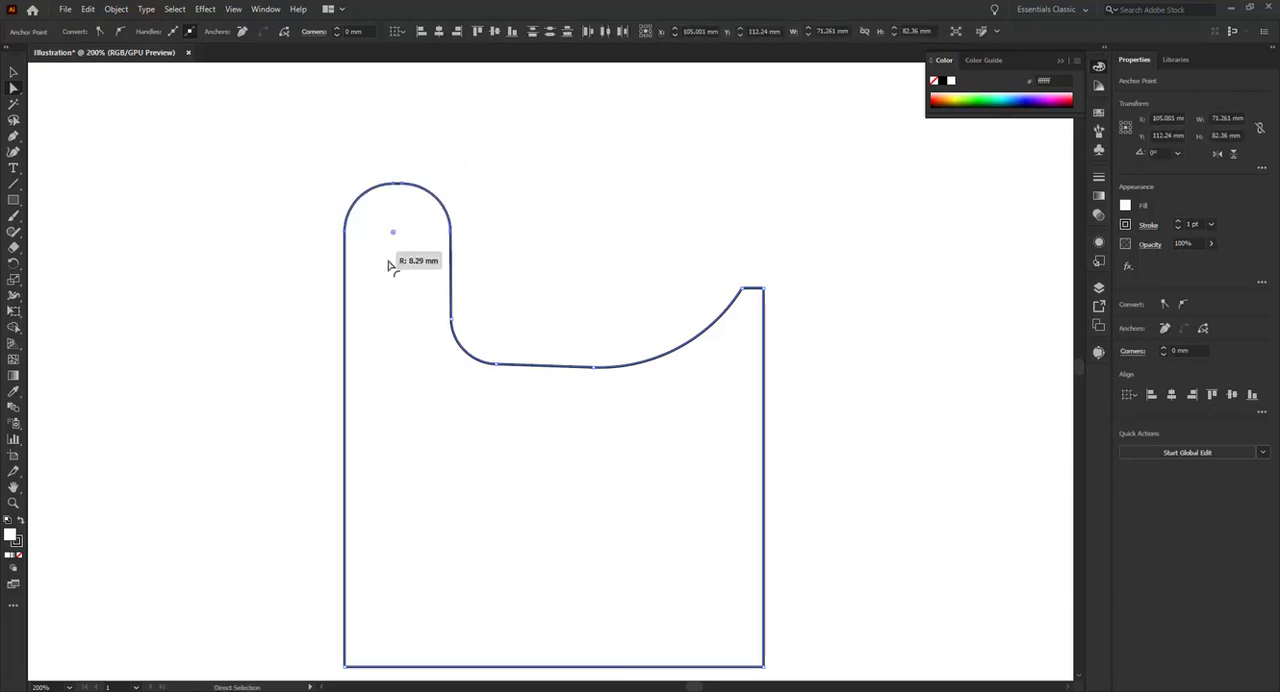
{"action": "left_click", "coordinate": [505, 242]}
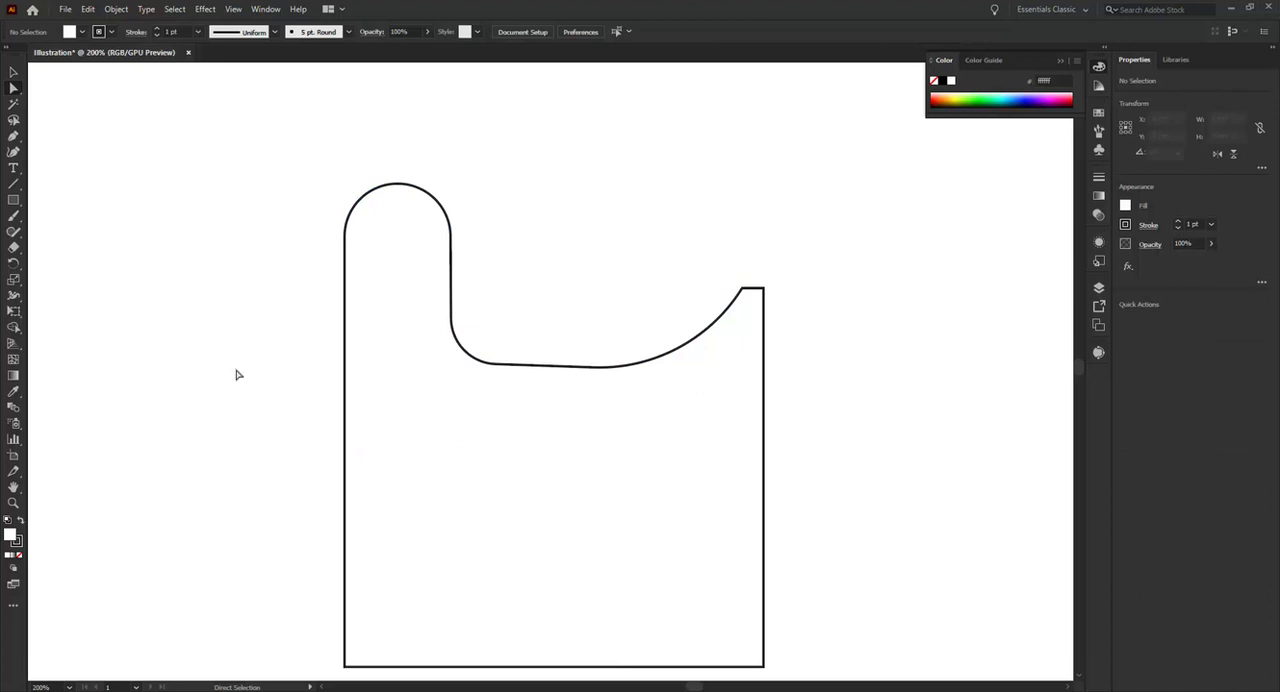
Draw a circle about 38.6 mm in diameter with the Ellipse tool just above the notched shape's curved cutout
{"action": "left_click", "coordinate": [12, 73]}
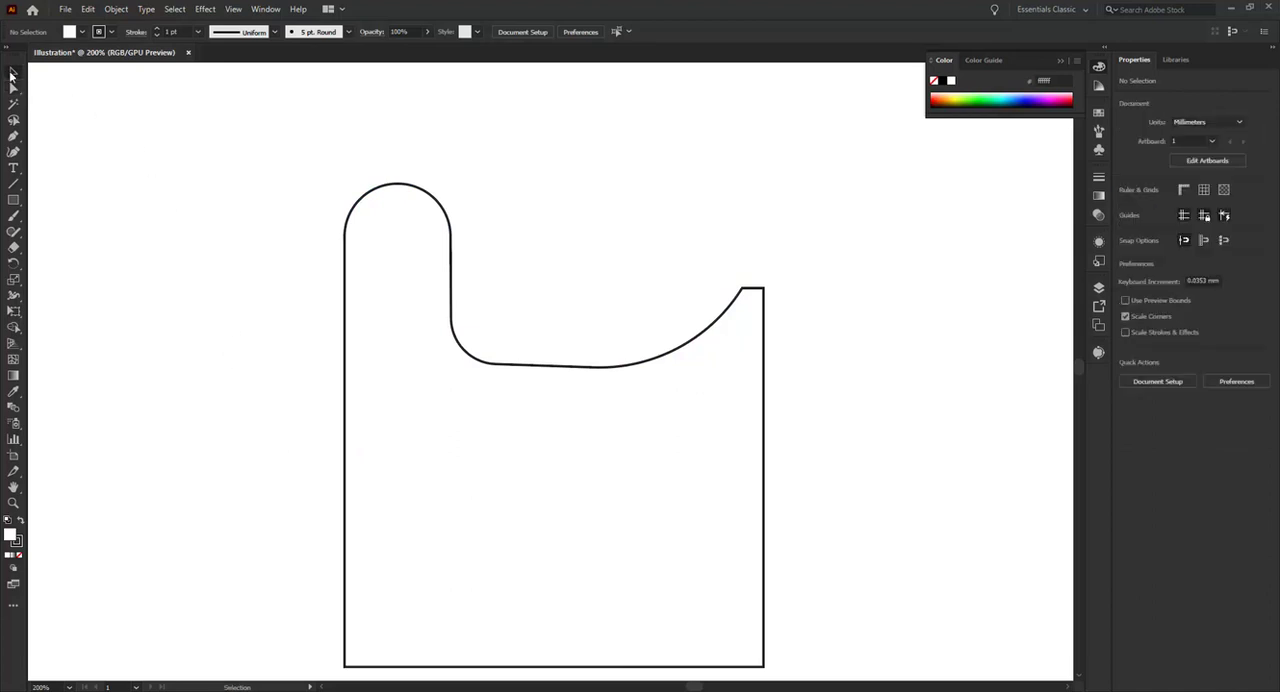
{"action": "left_click", "coordinate": [13, 201]}
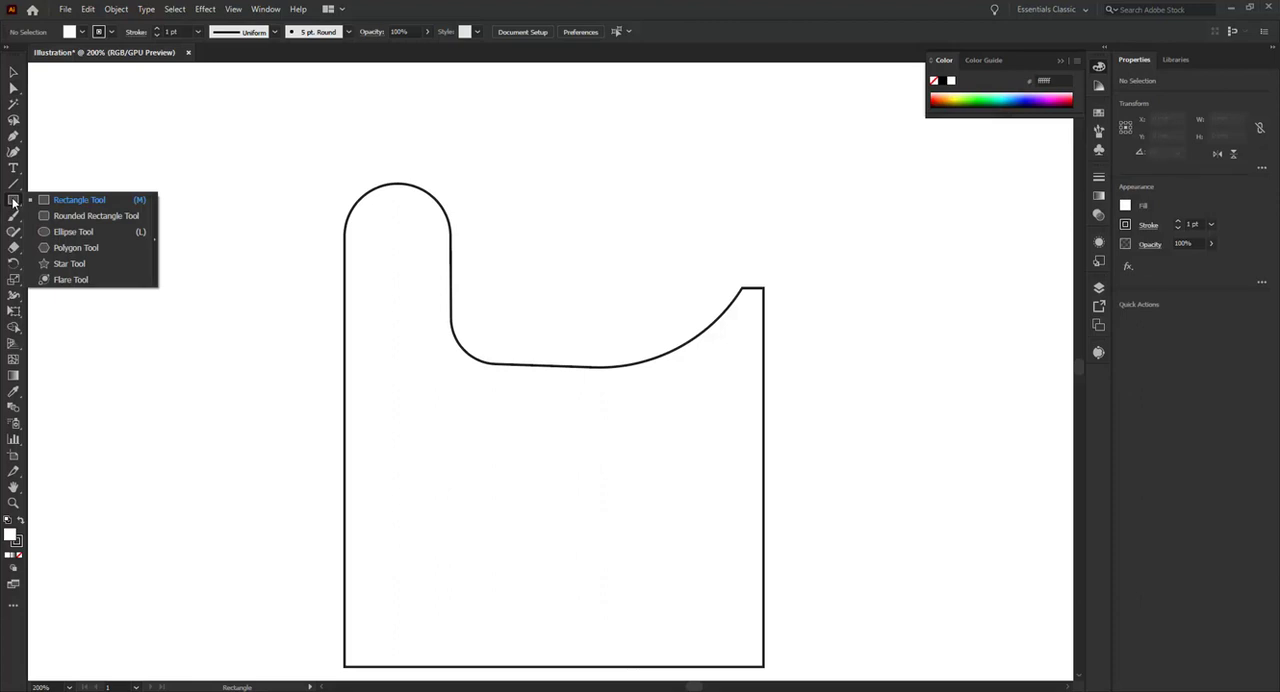
{"action": "left_click", "coordinate": [81, 236]}
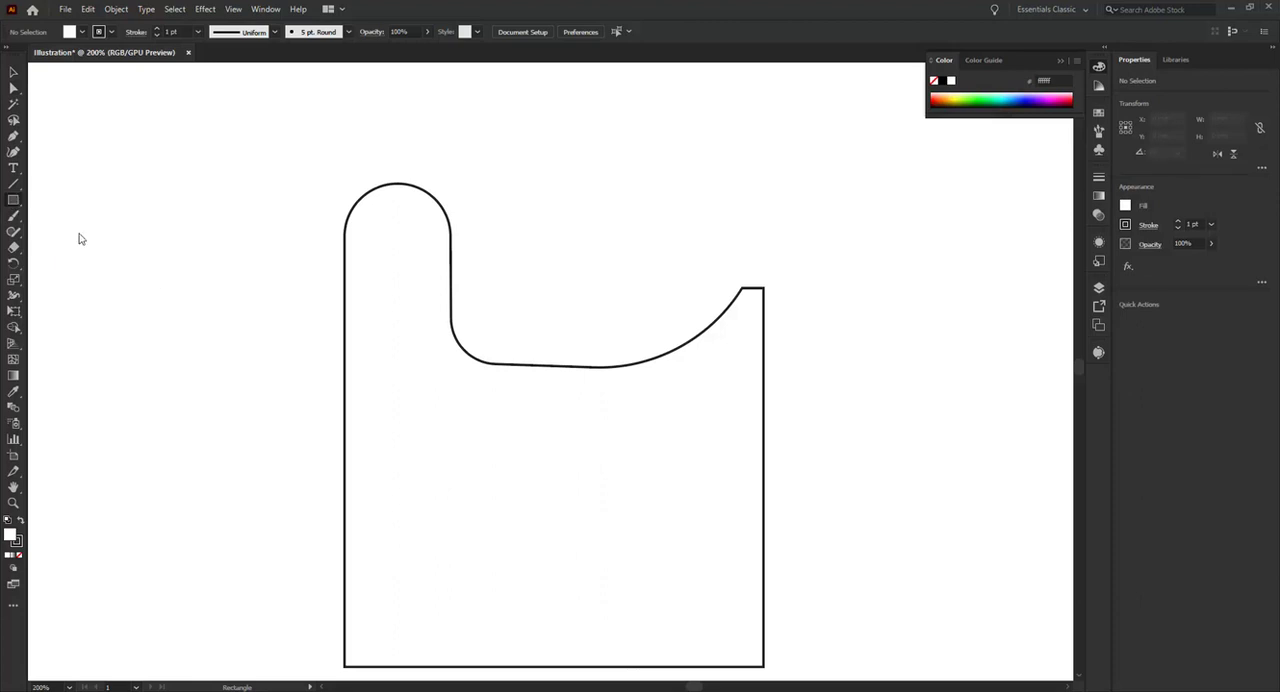
{"action": "left_click_drag", "start_coordinate": [516, 127], "coordinate": [674, 352]}
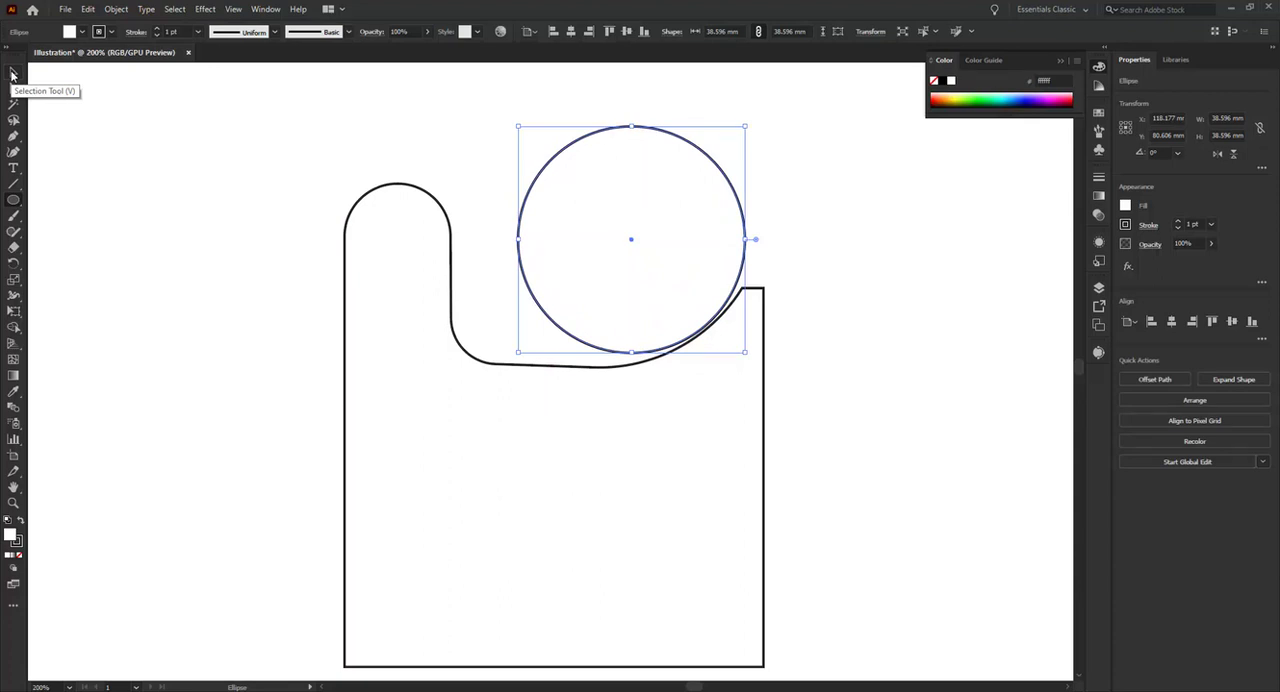
Draw a tall, narrow ellipse about 11.5 mm wide and 24.2 mm high to the upper left of the notched shape
{"action": "left_click", "coordinate": [13, 74]}
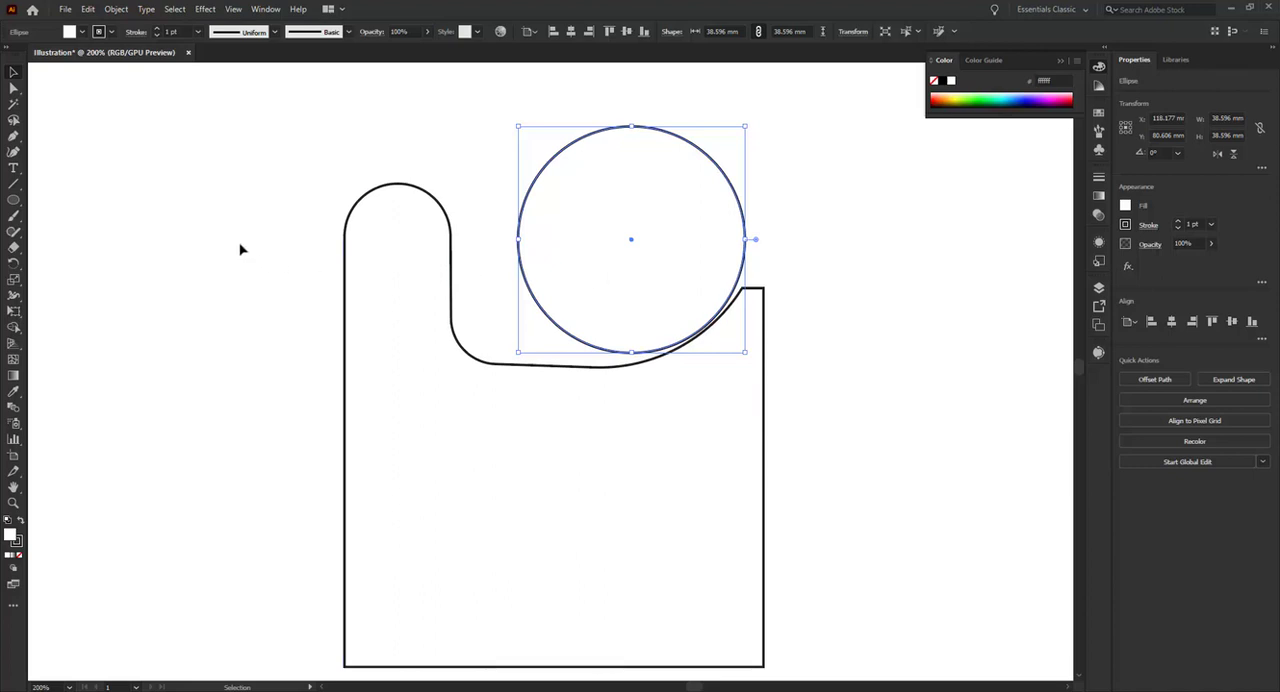
{"action": "key", "text": "l"}
{"action": "left_click_drag", "start_coordinate": [132, 125], "coordinate": [201, 268]}
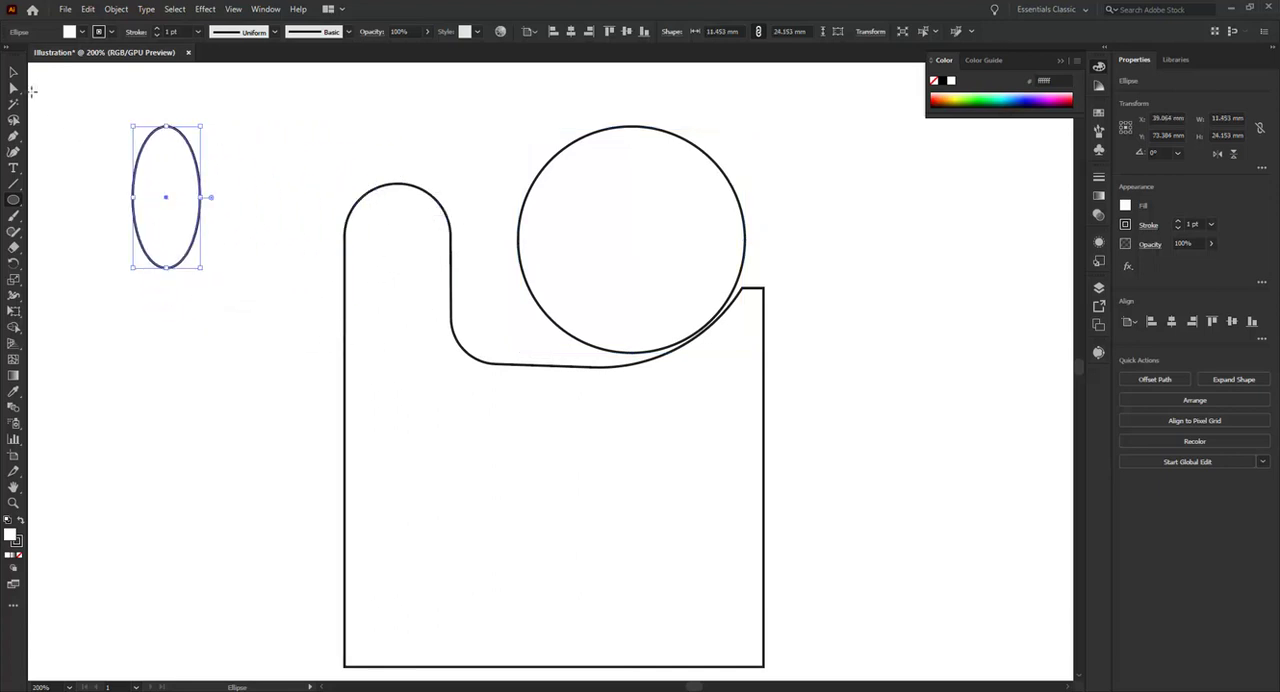
Select the ellipse, the circle and the notched shape together and delete them all
{"action": "left_click", "coordinate": [18, 74]}
{"action": "left_click_drag", "start_coordinate": [103, 96], "coordinate": [706, 486]}
{"action": "key", "text": "Delete"}
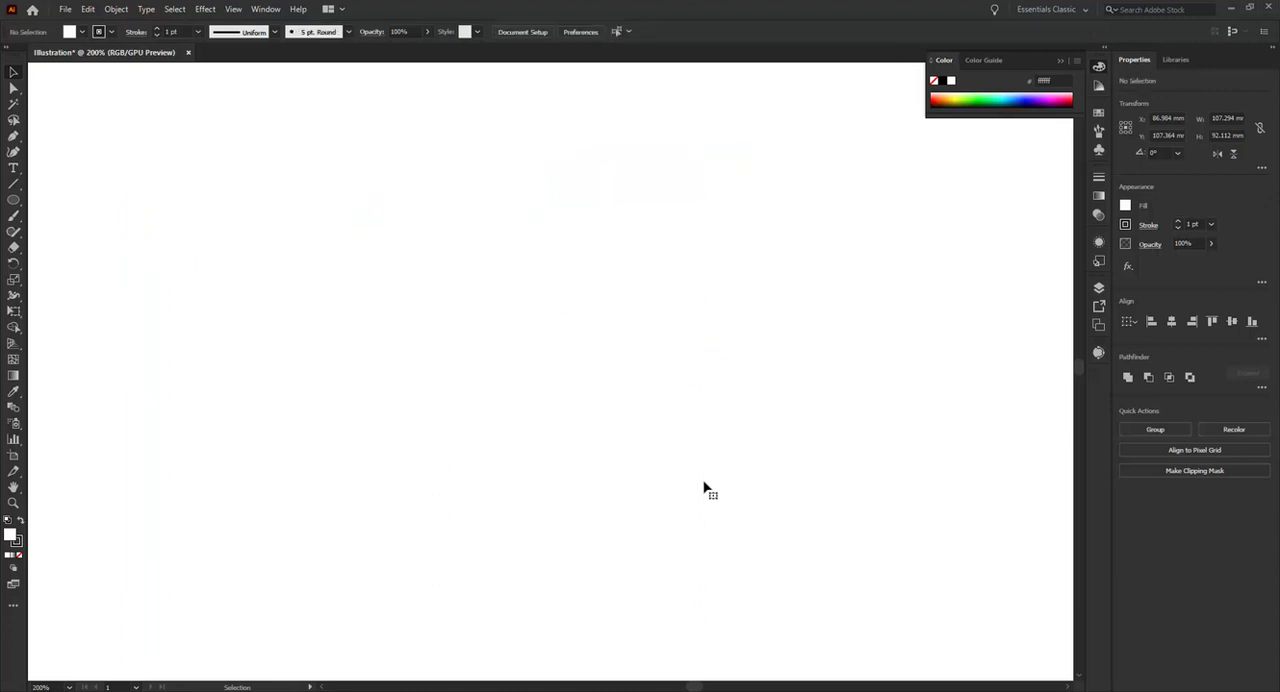